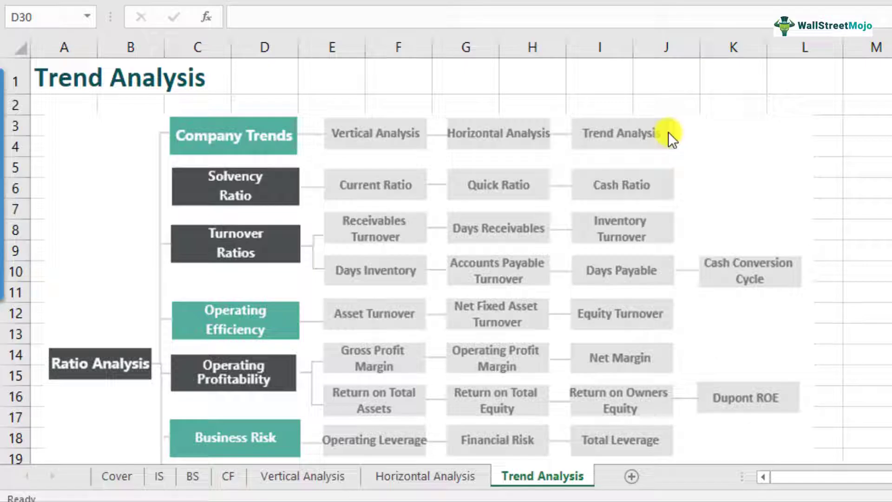
Enter 2017 in cell C28 below the ratio chart and the formula =C28+1 in D28.
scroll(372, 247, down, 6)
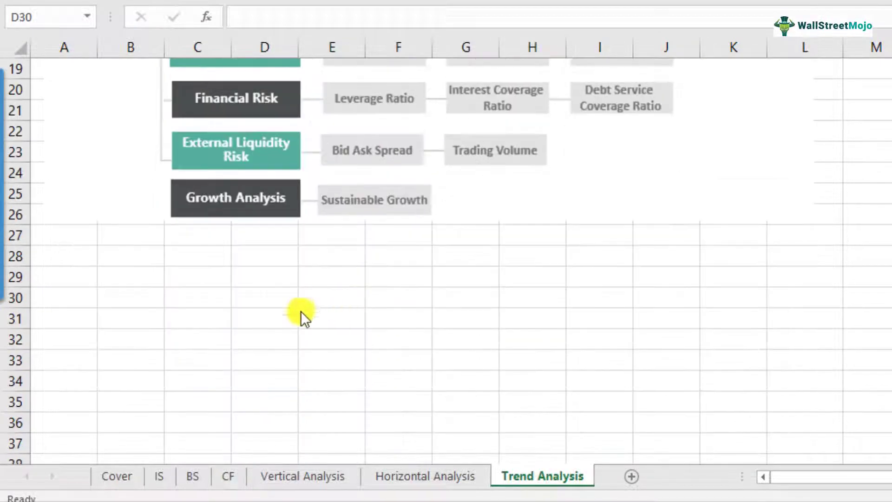
click(223, 255)
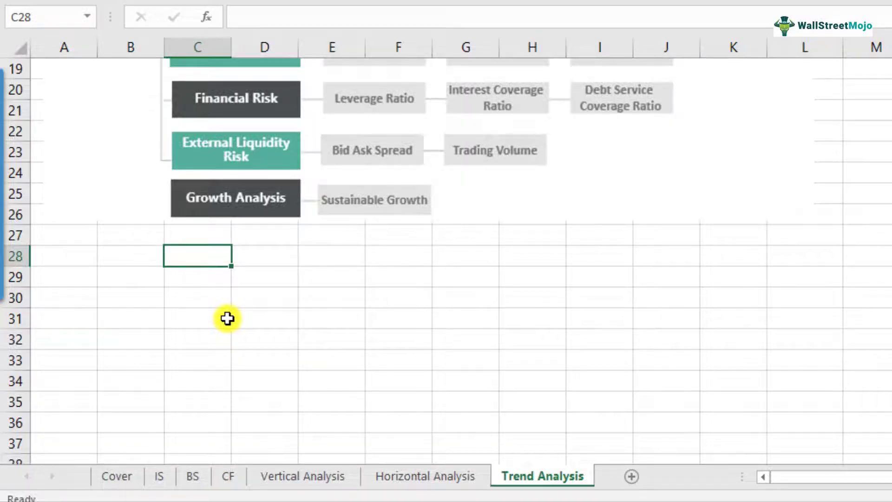
text(2017)
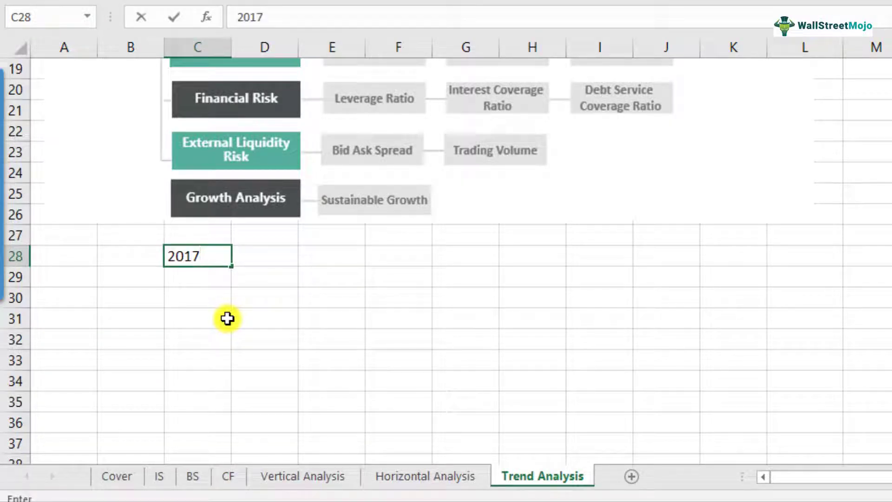
key(Return)
key(Up)
key(Right)
text(=)
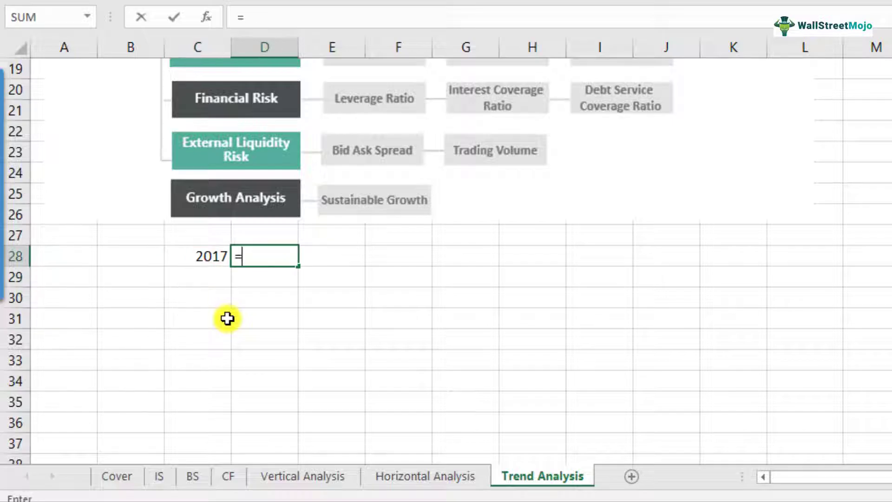
key(Left)
text(+1)
key(ctrl+Return)
Copy the year formula from D28 across to E28 and F28.
key(ctrl+c)
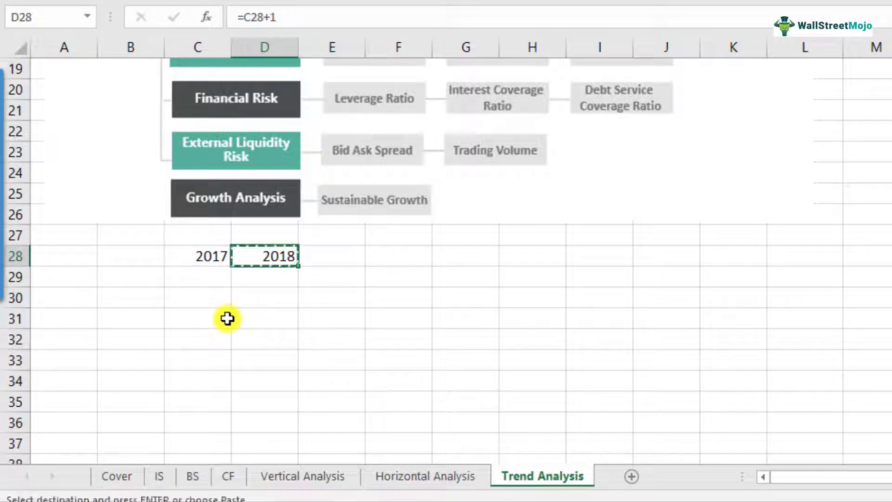
key(shift+Right)
key(shift+Right)
key(ctrl+v)
key(shift+Left)
key(shift+Left)
key(Escape)
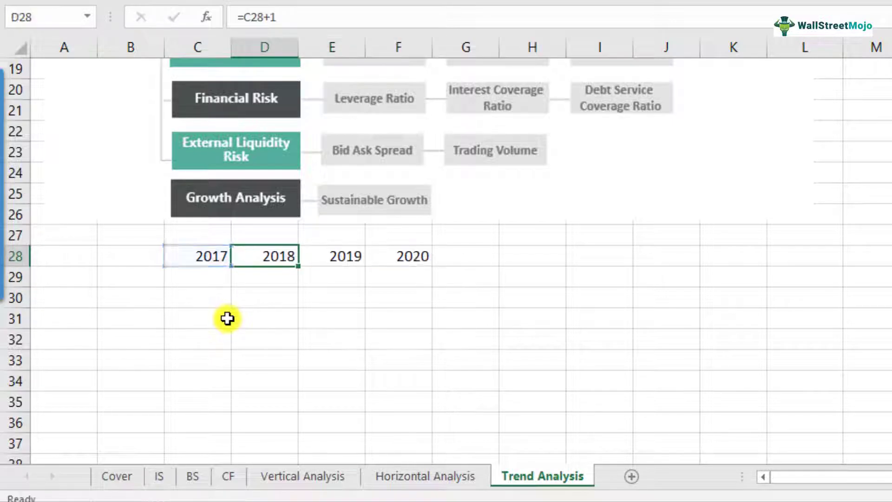
Add the row label Sales in cell B29 beneath the year headings.
key(Right)
key(Left)
key(Left)
key(Down)
key(Left)
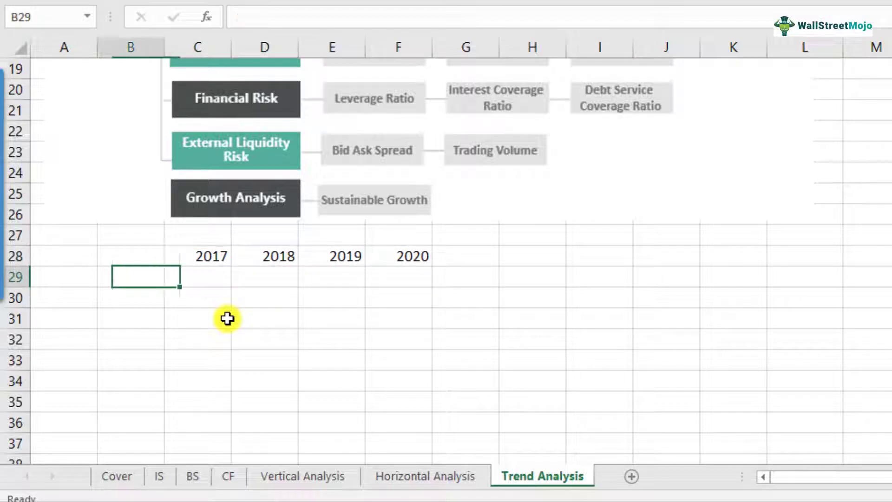
text(Sales)
key(Return)
Enter the sales figures 100, 105, 110 and 120 in C29 through F29.
key(Up)
key(Right)
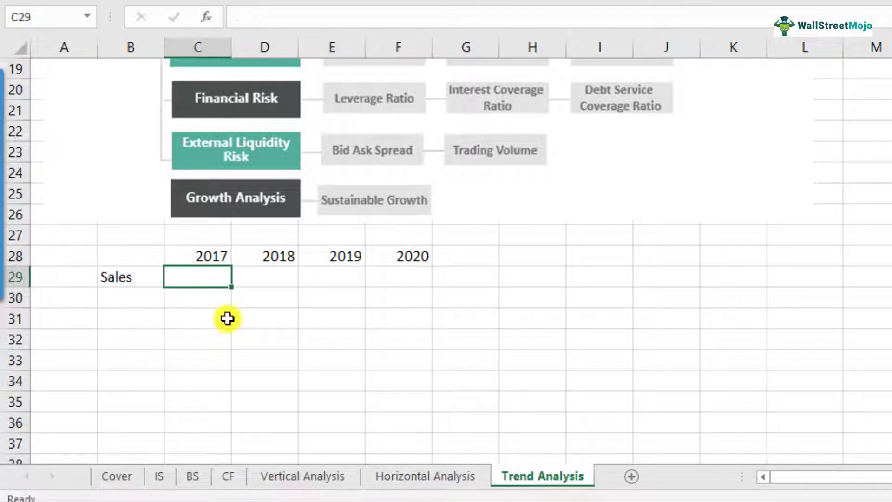
text(100)
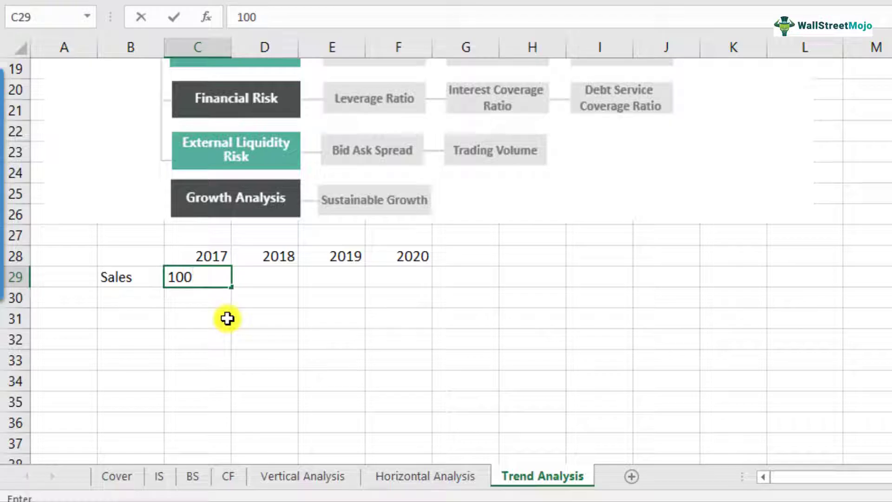
key(Return)
key(Up)
key(Right)
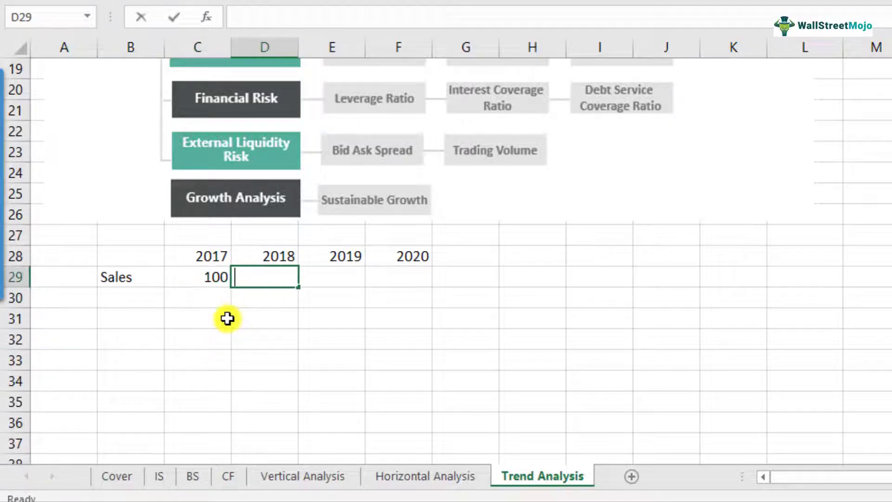
text(105)
key(Right)
text(110)
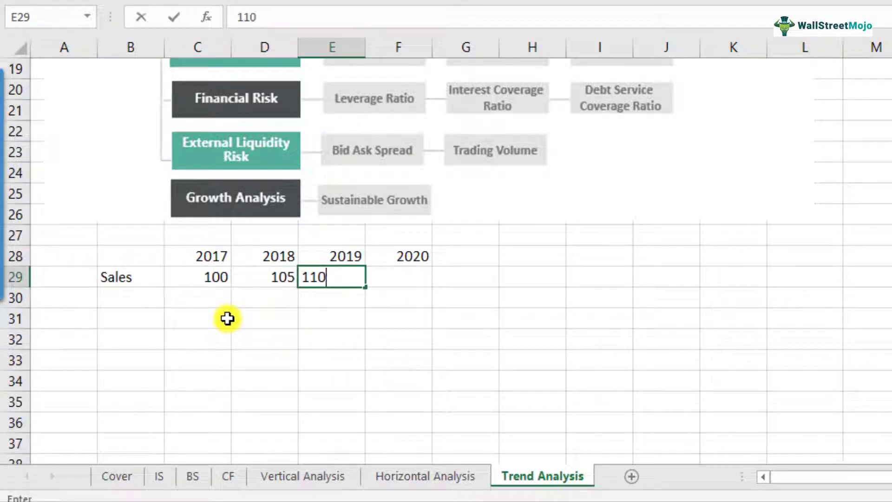
key(Right)
text(120)
key(Return)
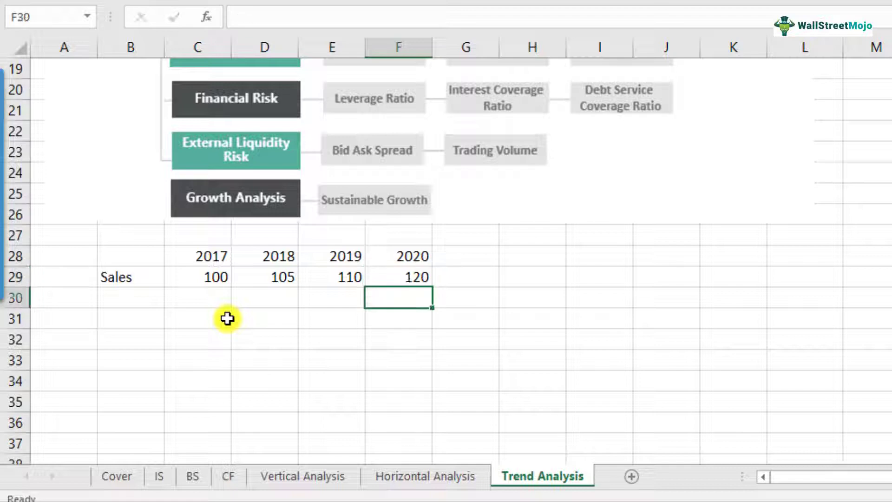
Add the label "% growth YOY" in cell B30 and widen column B to fit it.
key(Up)
key(Left)
key(Left)
key(Left)
key(Left)
key(Down)
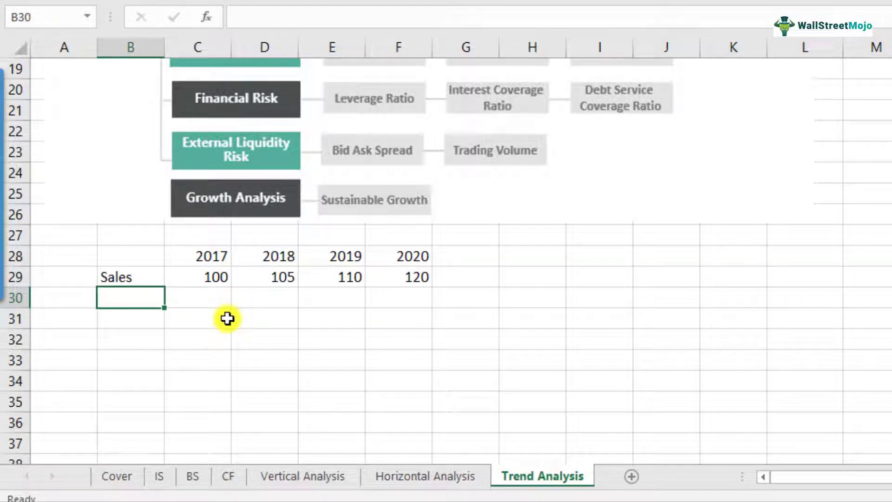
text(%)
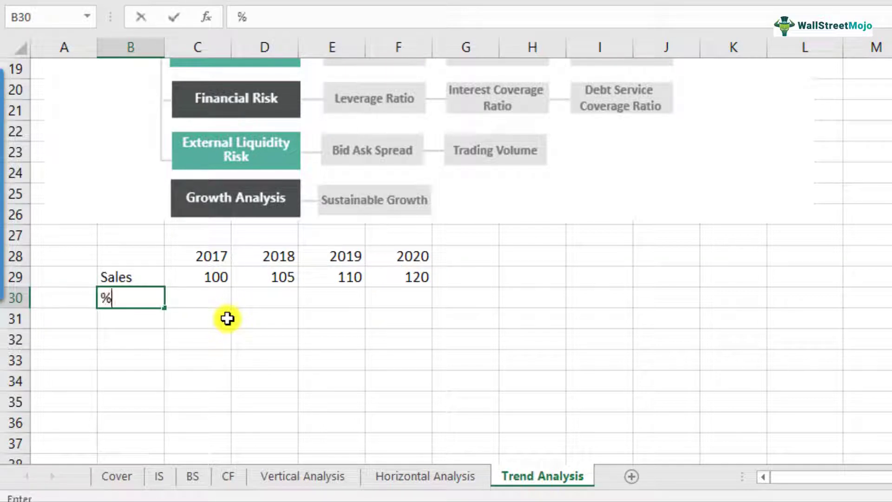
text( growth YOY)
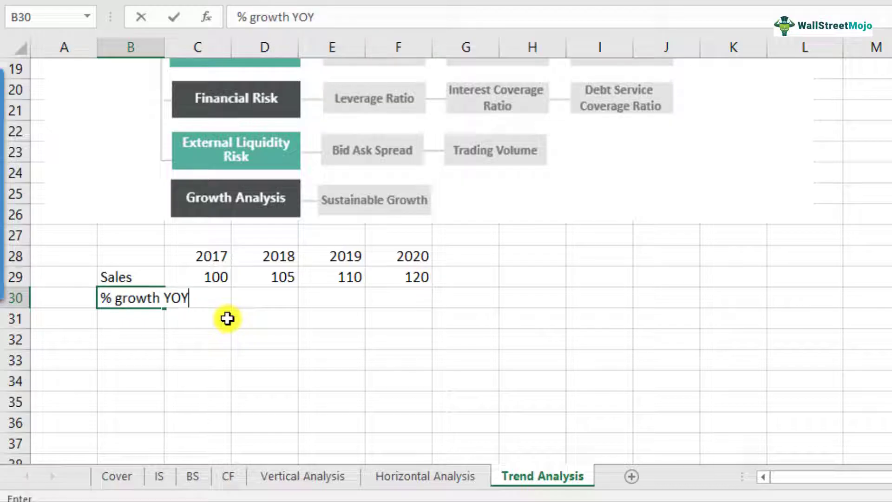
key(Return)
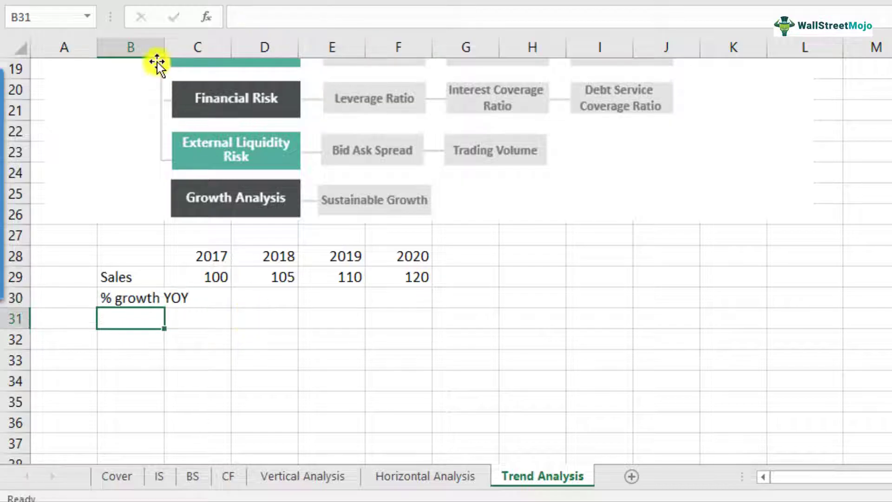
drag(164, 47, 199, 46)
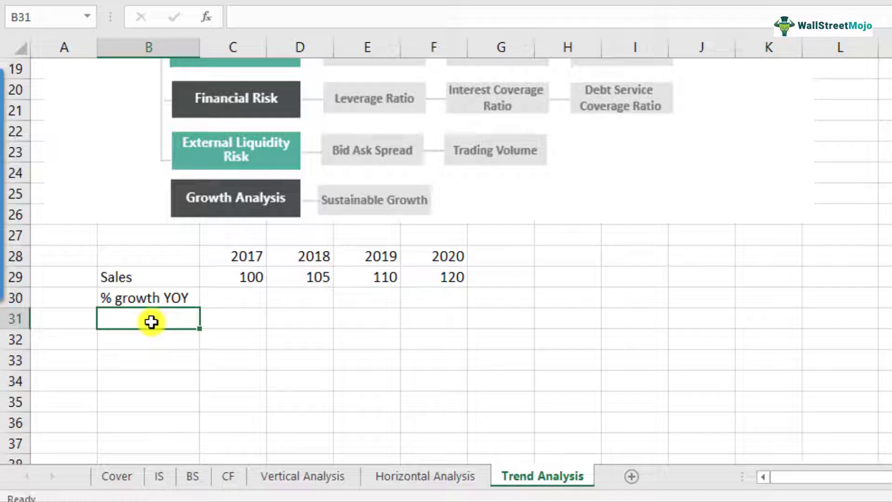
Calculate the 2018 year-over-year sales growth in D30 with the formula =D29/C29-1.
click(83, 299)
key(Right)
key(Right)
key(Right)
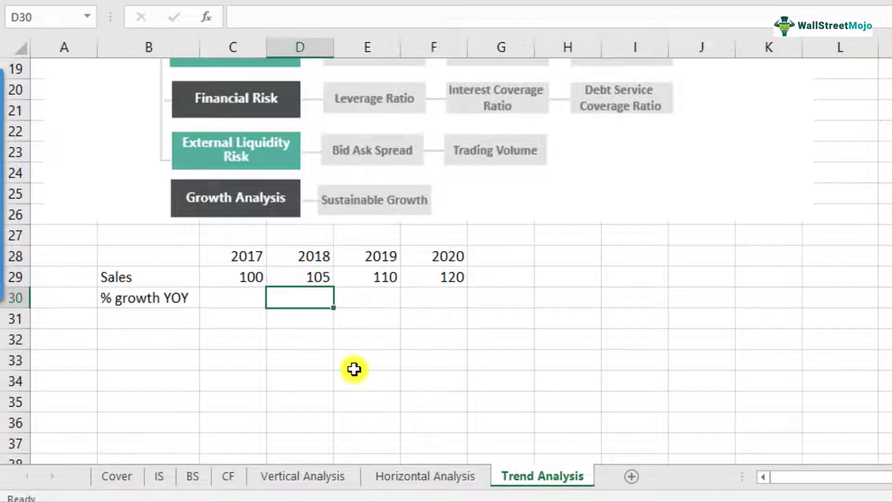
text(=)
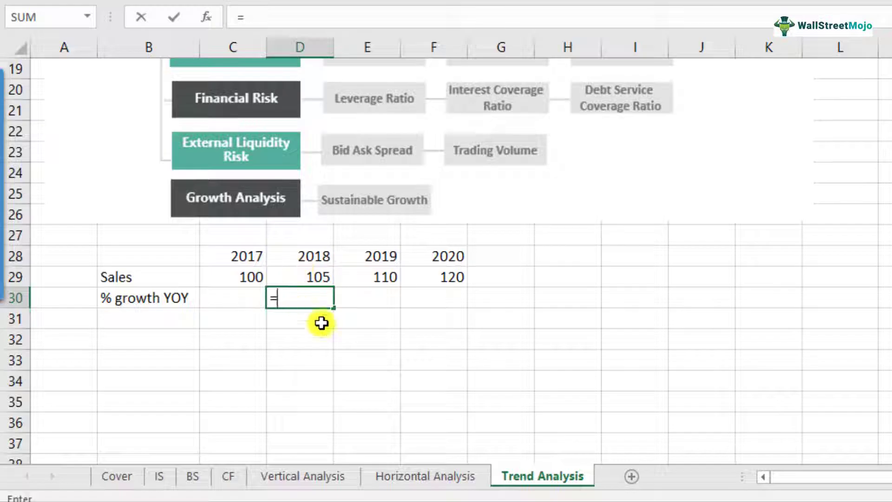
click(324, 280)
text(/)
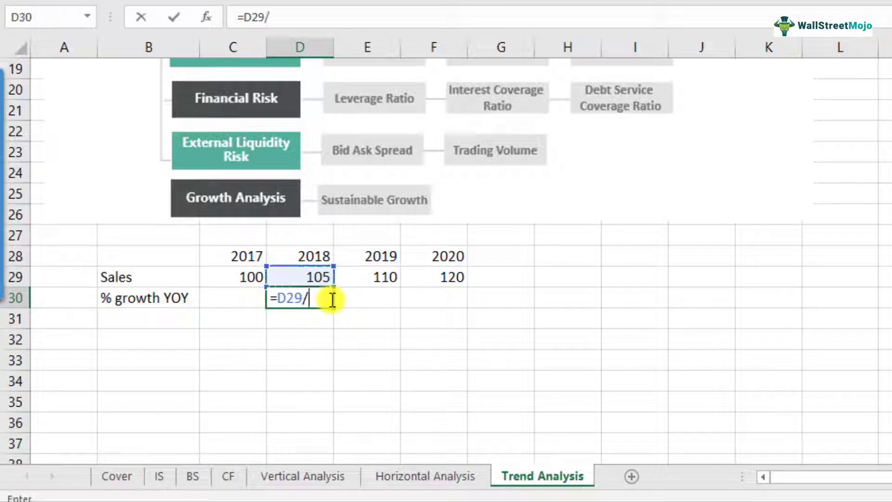
click(238, 278)
text(-1)
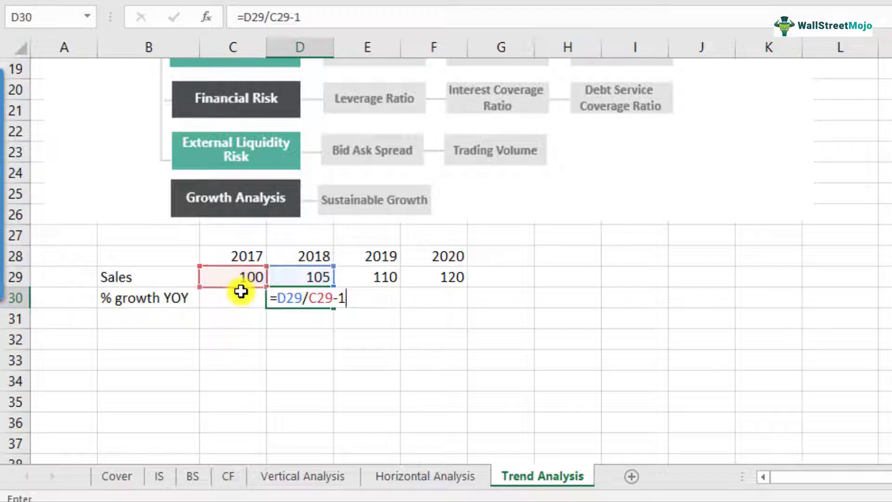
key(Return)
Format the growth value in D30 as a percentage with one decimal place.
key(Up)
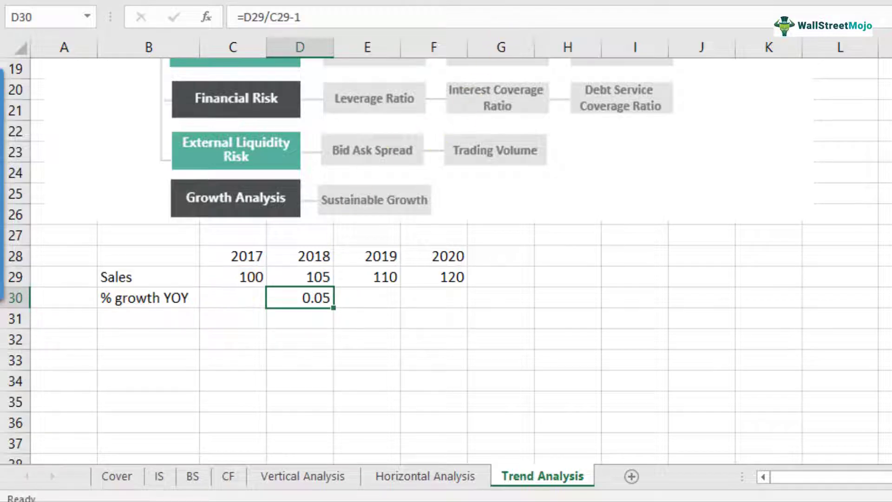
key(ctrl+shift+5)
key(alt+h)
key(0)
Copy the growth formula from D30 to E30 and F30.
key(ctrl+c)
key(Right)
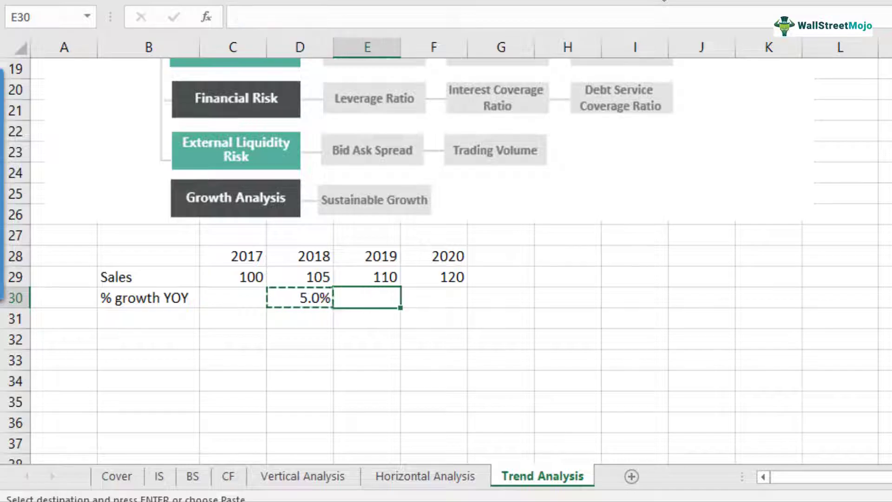
key(ctrl+v)
key(Right)
key(ctrl+v)
Check the cell references used by the year-over-year growth formulas in D30, E30 and F30.
key(Down)
key(Up)
key(F2)
key(Escape)
key(Left)
key(F2)
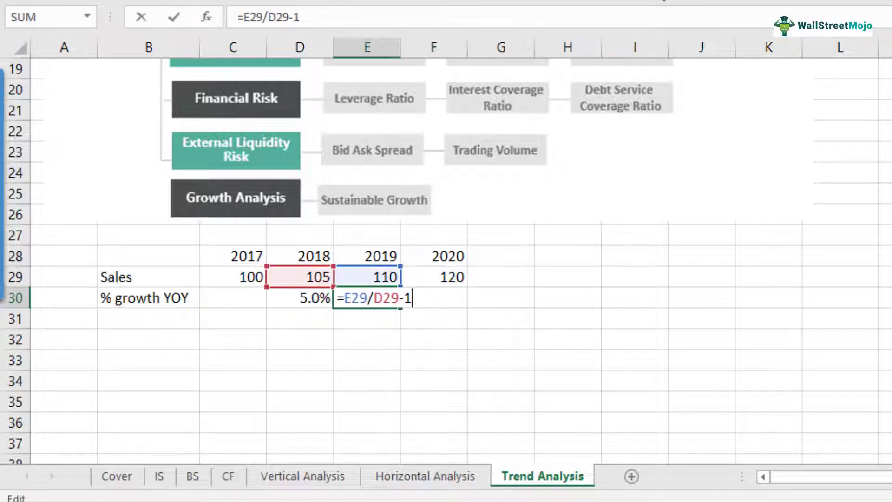
key(Escape)
key(Left)
key(Left)
key(Right)
key(F2)
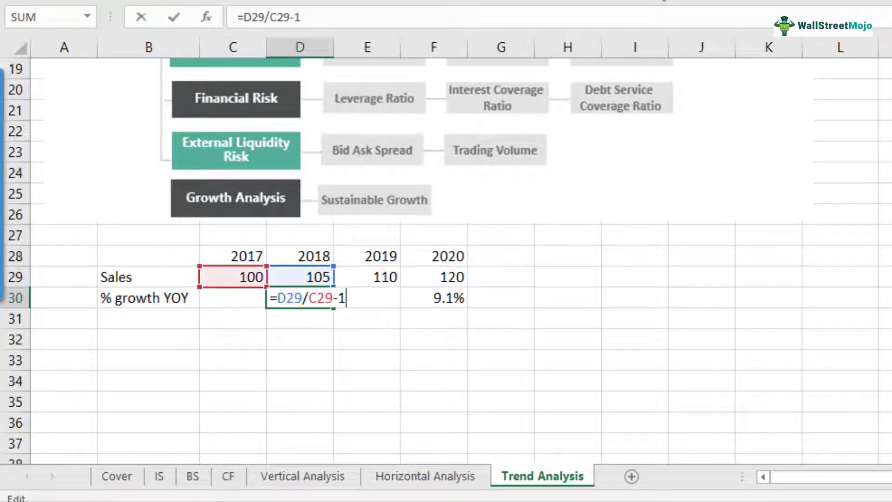
key(Escape)
key(Right)
key(F2)
key(Escape)
key(Right)
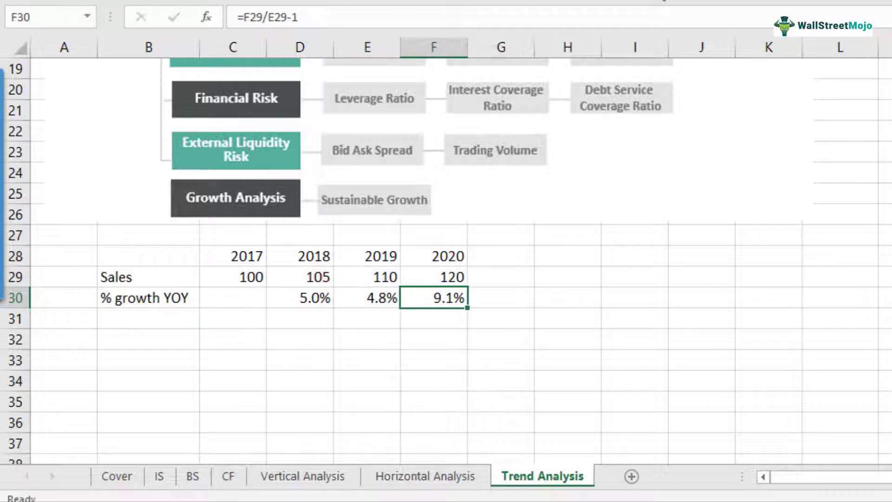
key(Left)
key(Left)
key(Right)
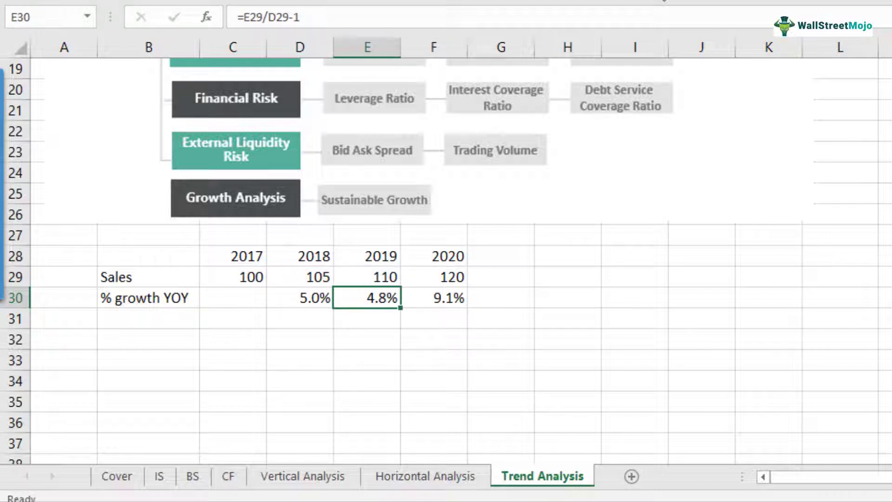
key(Right)
key(F2)
key(Escape)
Add the label "Trend Analysi" in cell B32, leaving one blank row below the growth row.
key(Left)
key(Left)
key(Left)
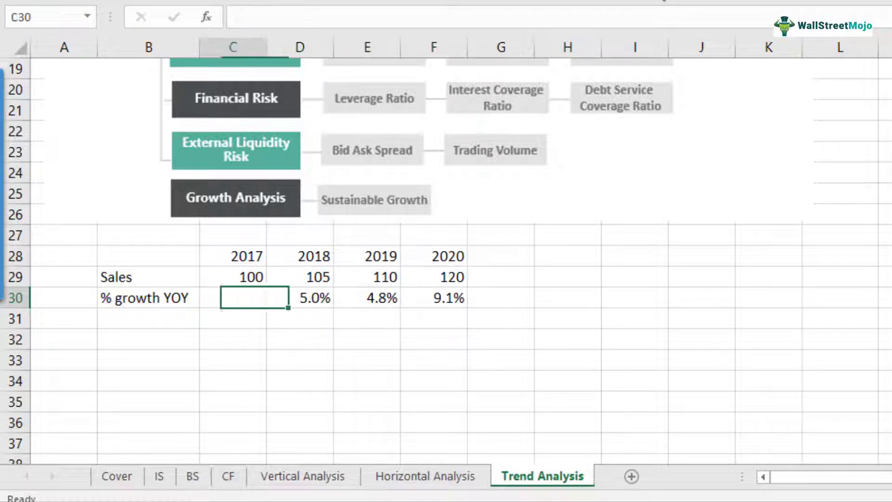
key(Left)
key(Down)
key(Down)
text(G)
key(BackSpace)
text(T)
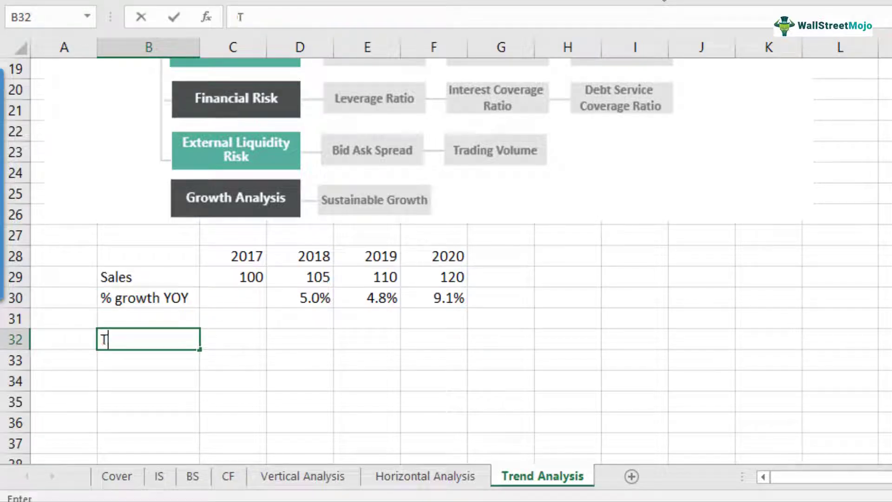
text(rend Analysi)
key(Return)
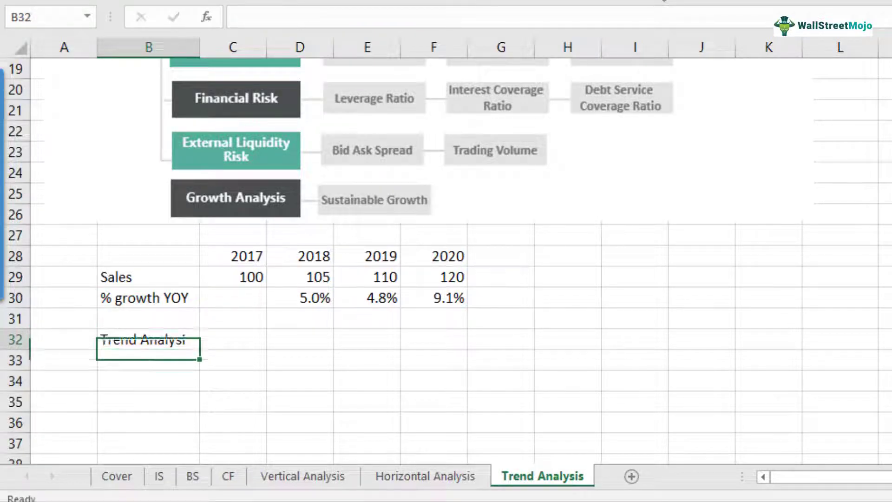
Review which years' sales each growth formula in D30 through F30 compares.
key(Up)
key(Up)
key(Up)
key(Right)
key(Right)
key(Right)
key(Right)
key(Left)
key(Left)
key(F2)
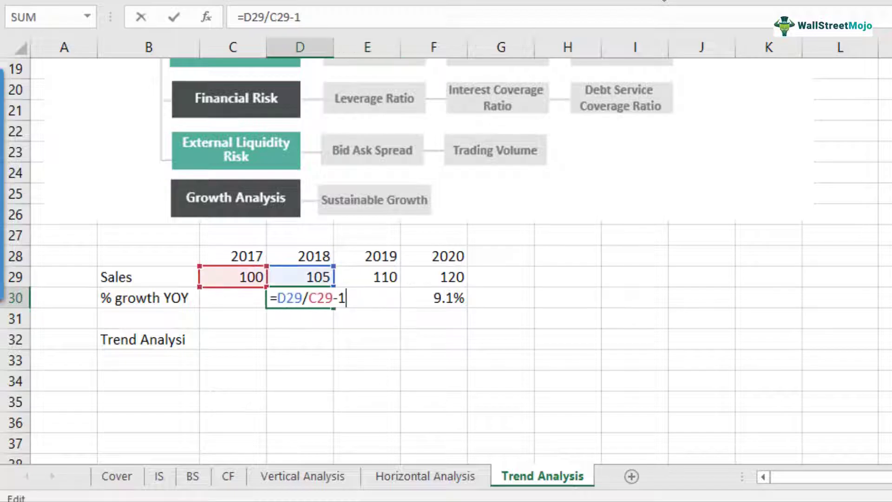
key(F2)
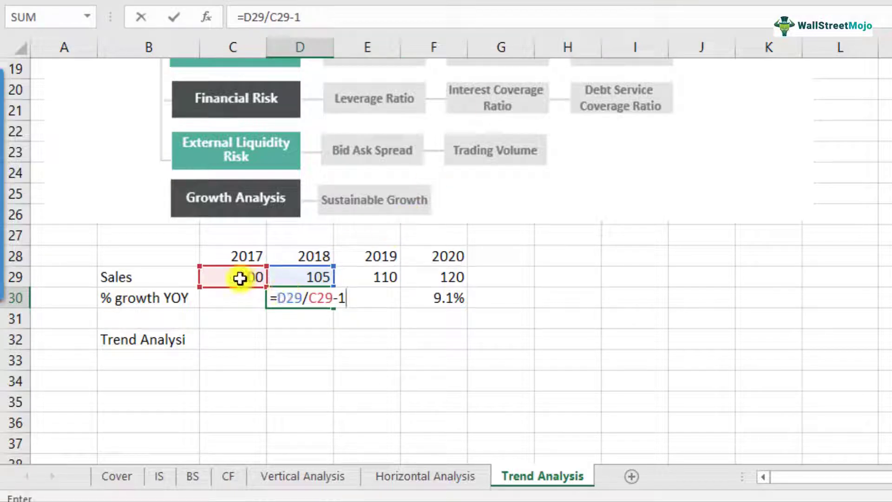
click(367, 293)
double_click(367, 293)
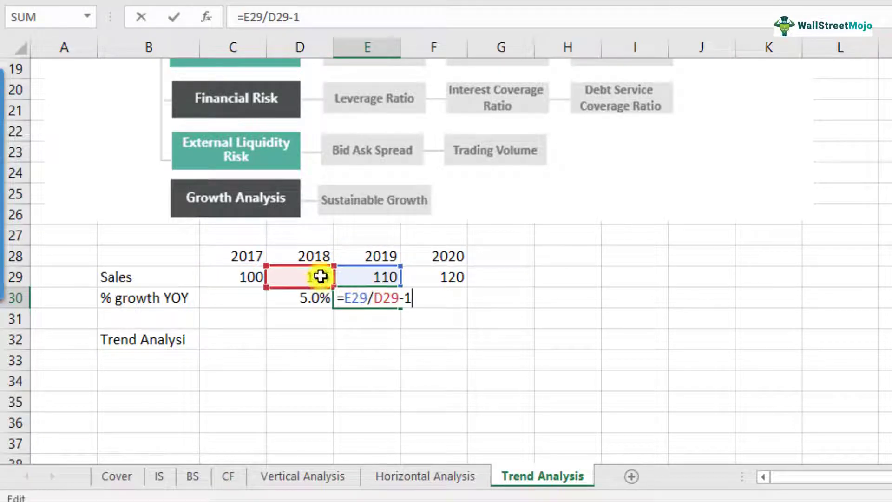
key(Escape)
click(451, 302)
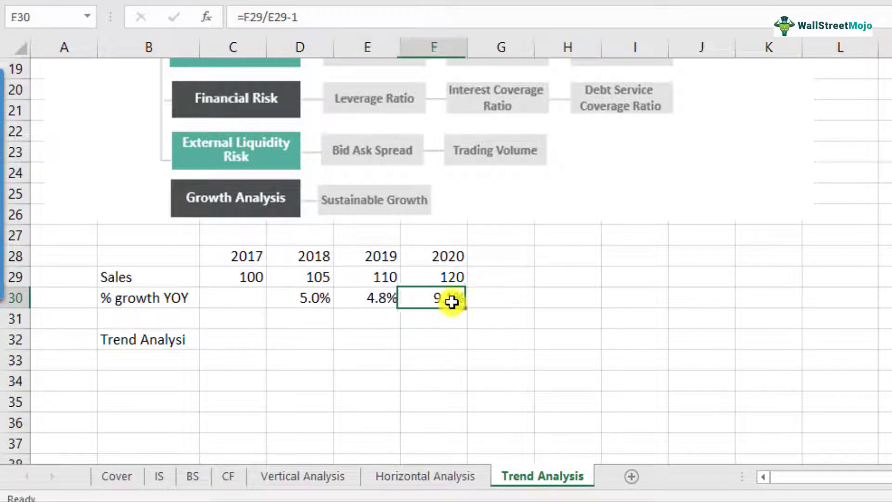
double_click(453, 301)
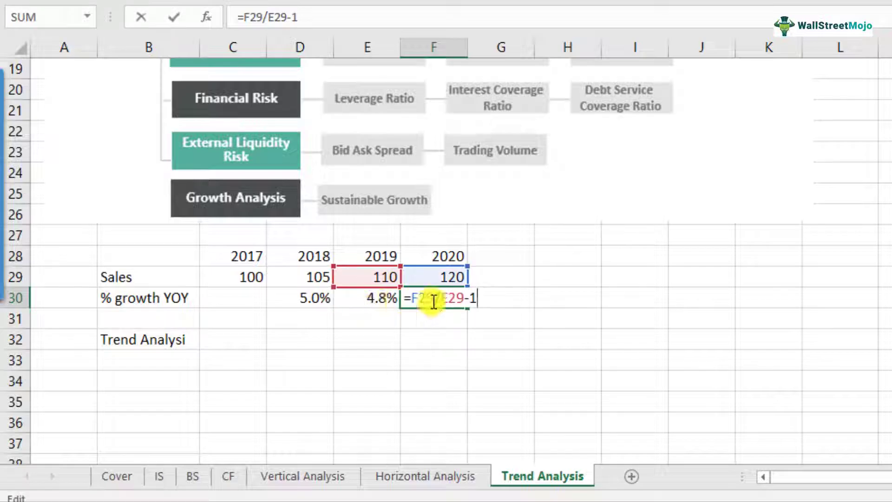
Correct the label in cell B32 to read "Trend Analysis".
drag(442, 300, 464, 302)
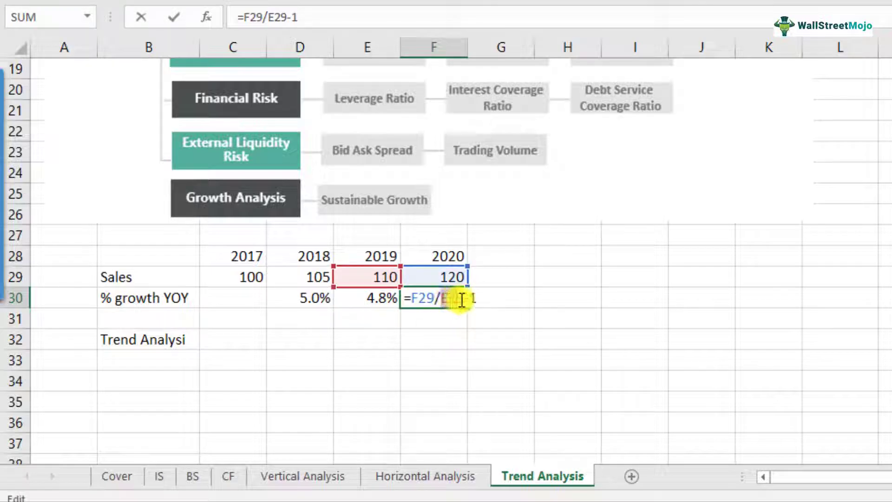
key(Escape)
click(241, 342)
double_click(191, 344)
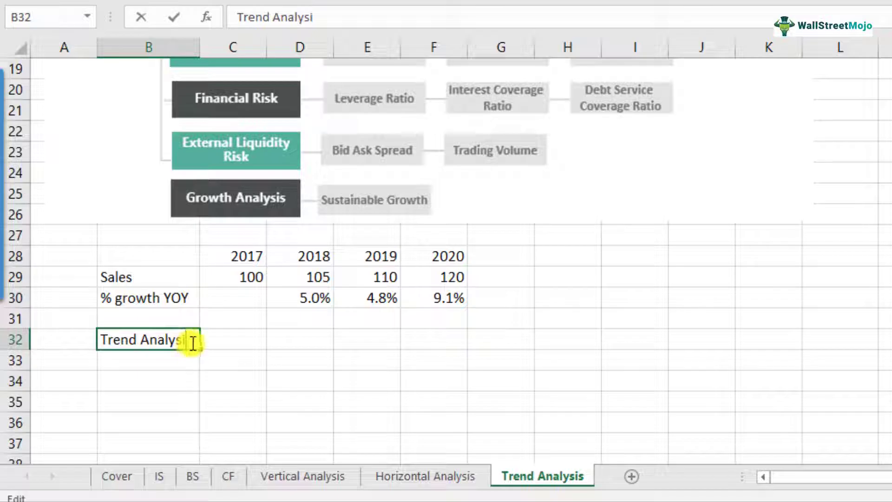
text(s)
key(Return)
key(Up)
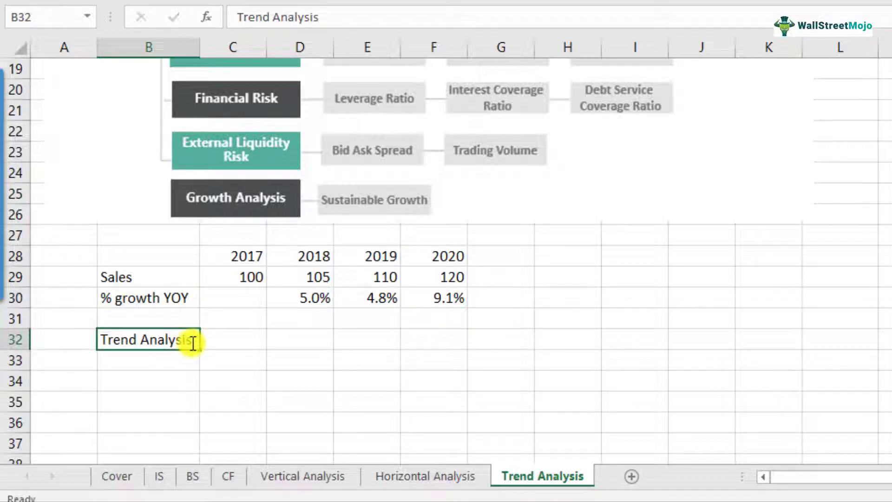
Enter the formula =D29/C29-1 in D32 to compute 2018 sales growth over the 2017 base year.
key(Up)
key(Up)
key(Right)
key(Right)
key(Down)
key(Down)
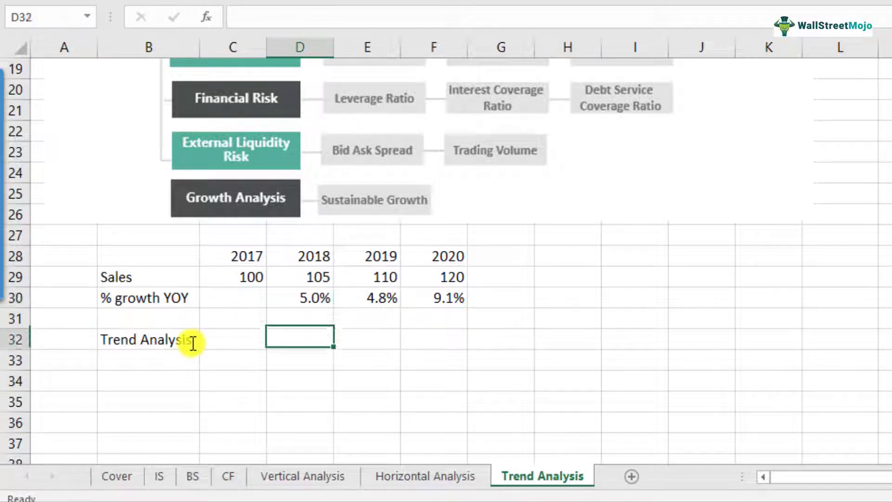
text(=)
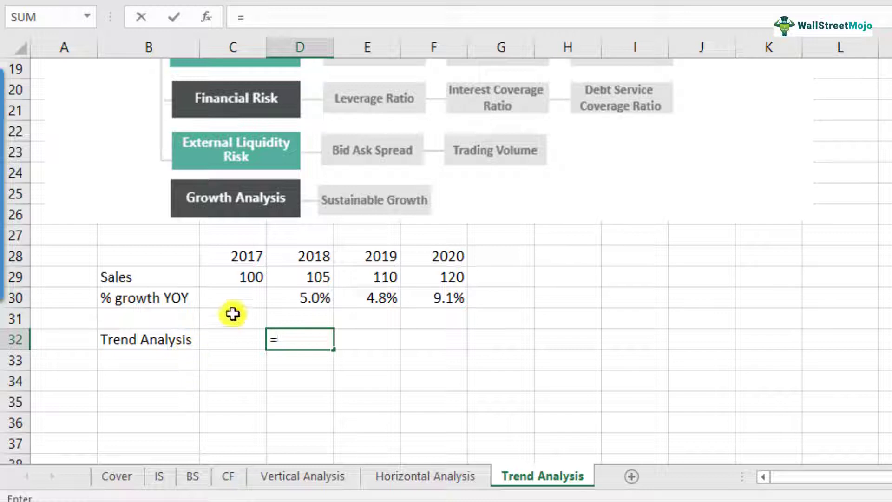
click(297, 279)
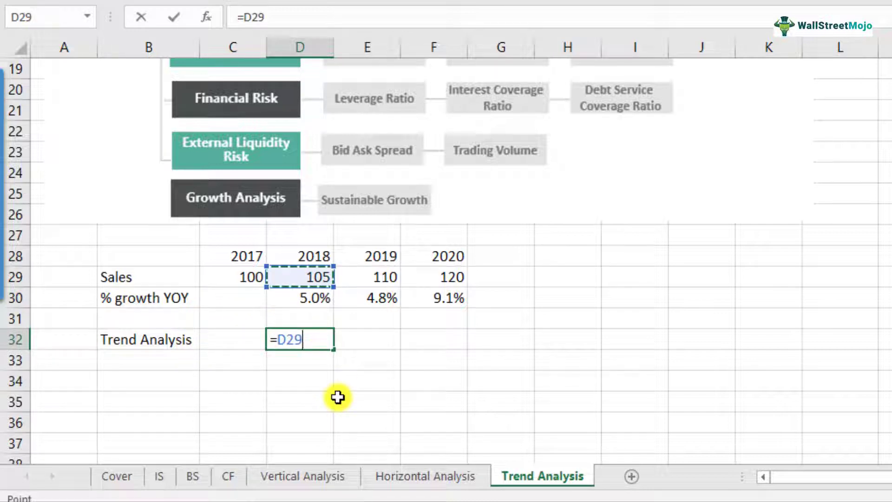
text(/)
click(234, 278)
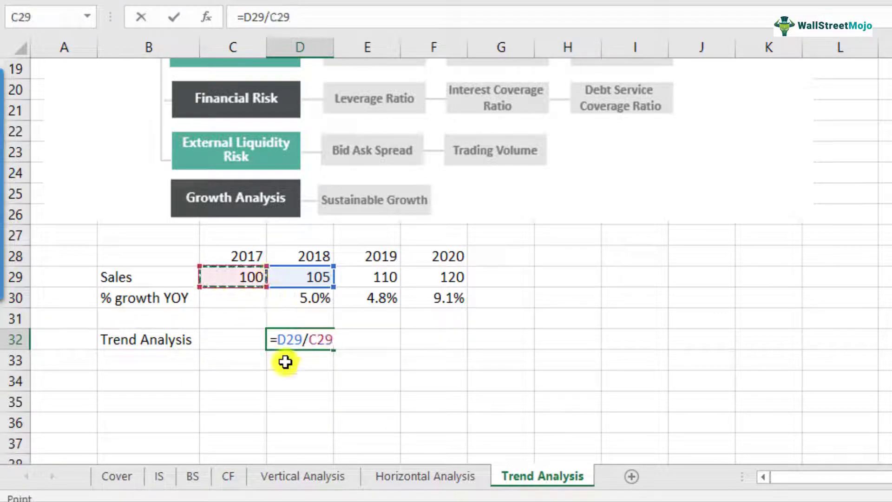
text(-1)
key(Return)
key(Up)
key(F2)
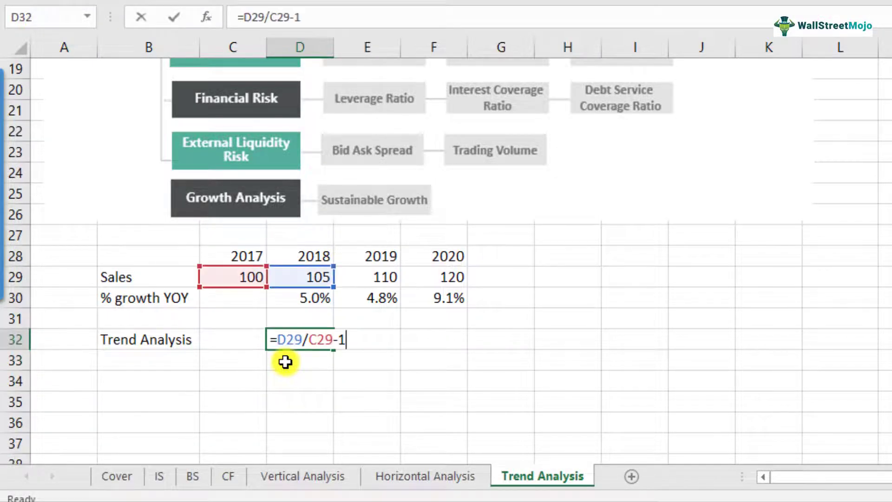
key(Escape)
Format the trend value in D32 as a percentage with one decimal place.
click(493, 62)
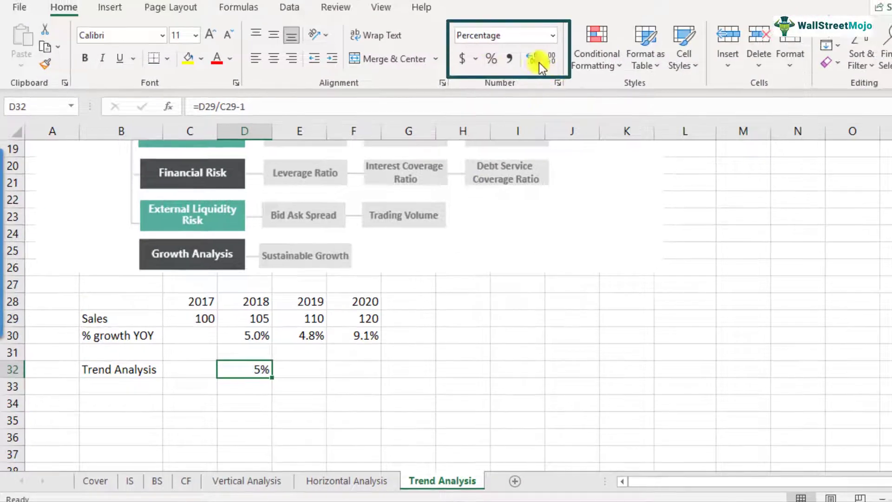
click(538, 63)
key(F2)
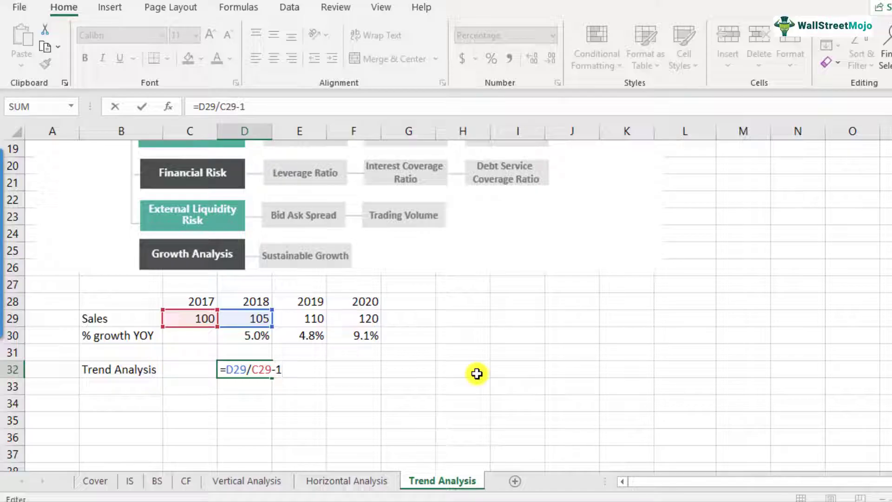
key(Escape)
Copy the D32 formula to E32 and point its divisor at the 2017 sales, giving =E29/C29-1.
key(ctrl+c)
key(Right)
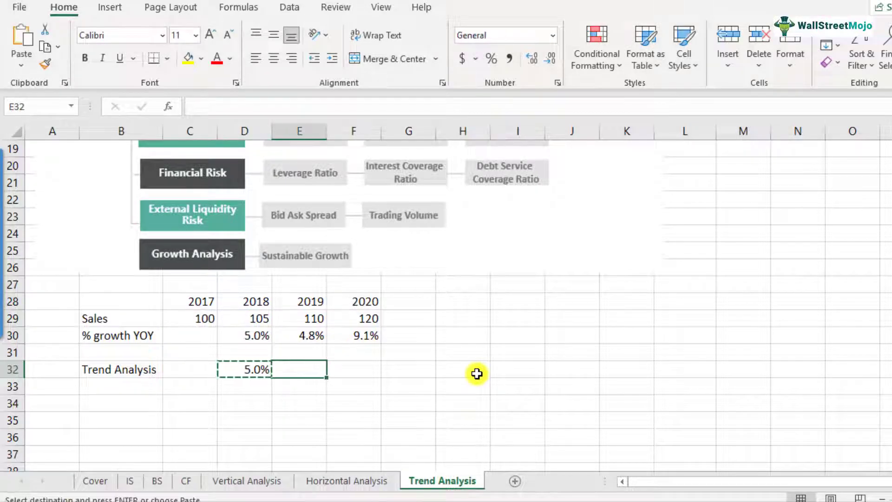
key(ctrl+v)
key(F2)
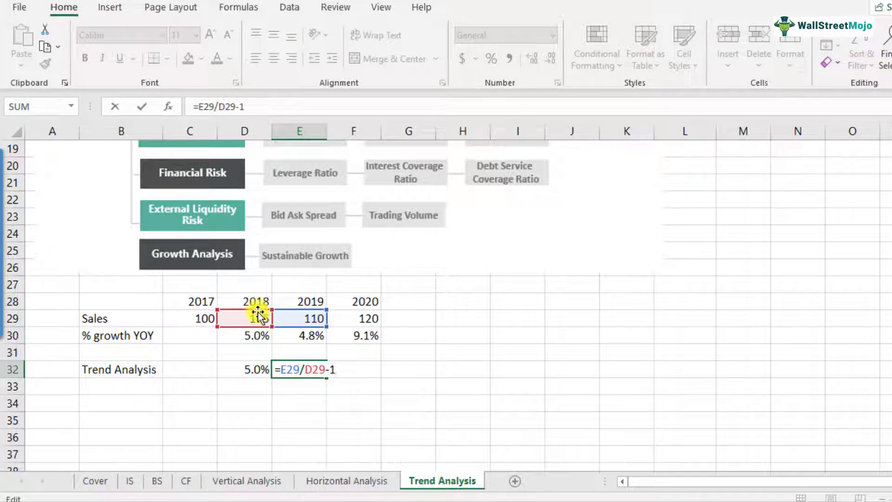
drag(259, 315, 200, 317)
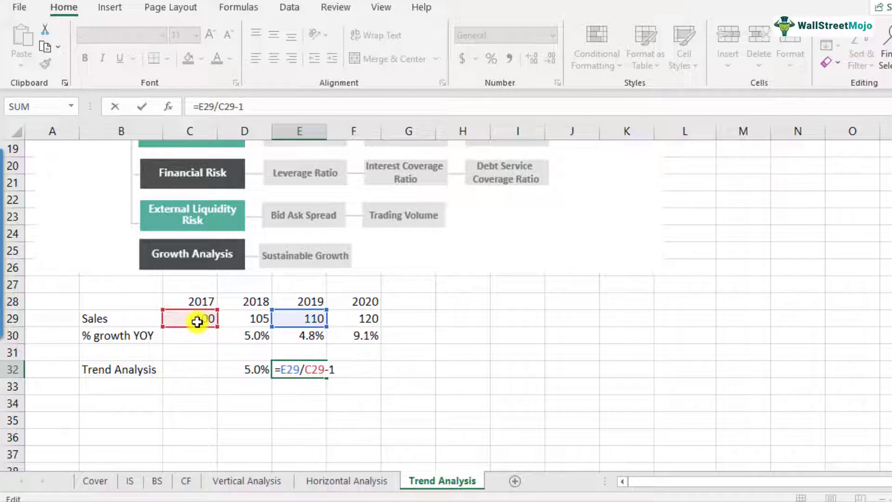
key(Return)
key(Up)
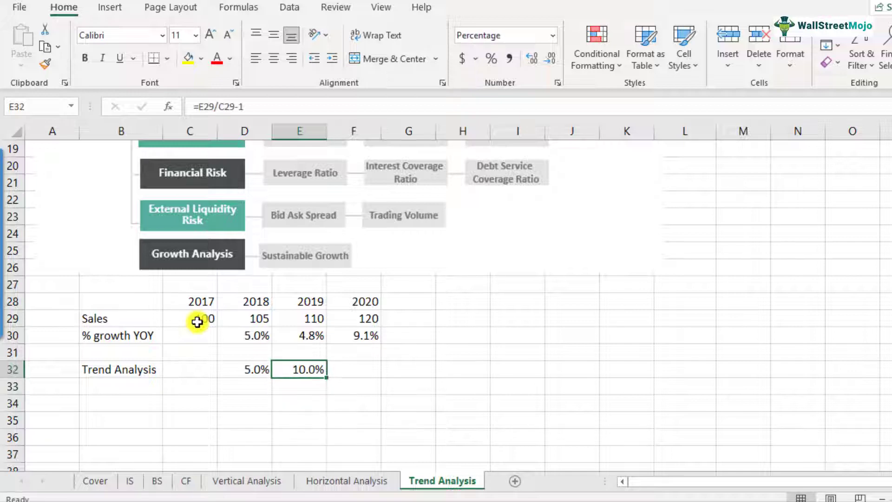
key(F2)
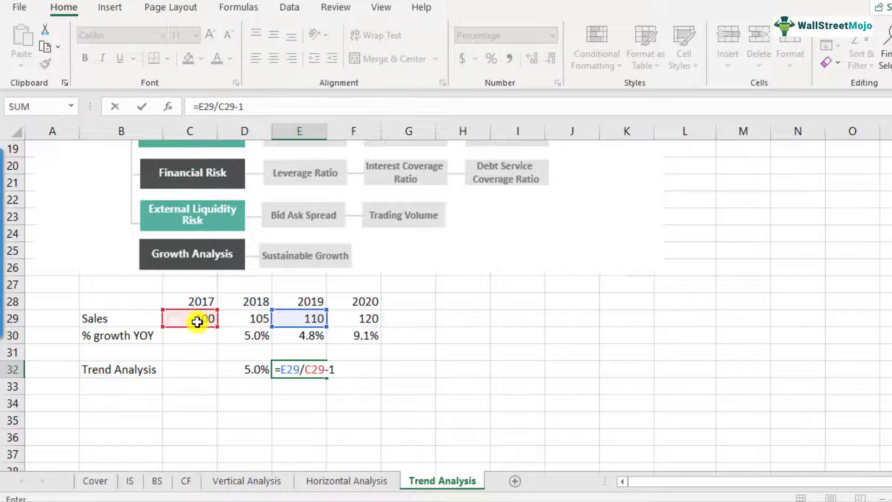
key(Escape)
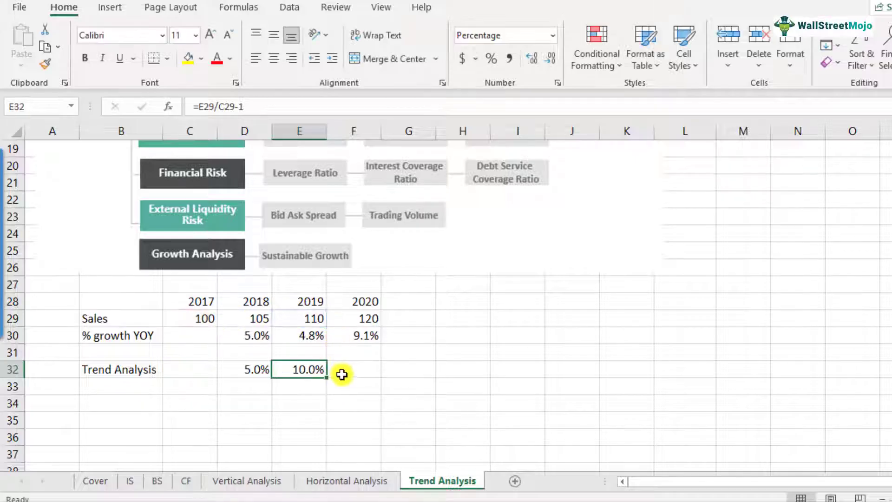
Copy the E32 formula to F32 and change its base reference to 2017 sales, giving =F29/C29-1.
key(ctrl+c)
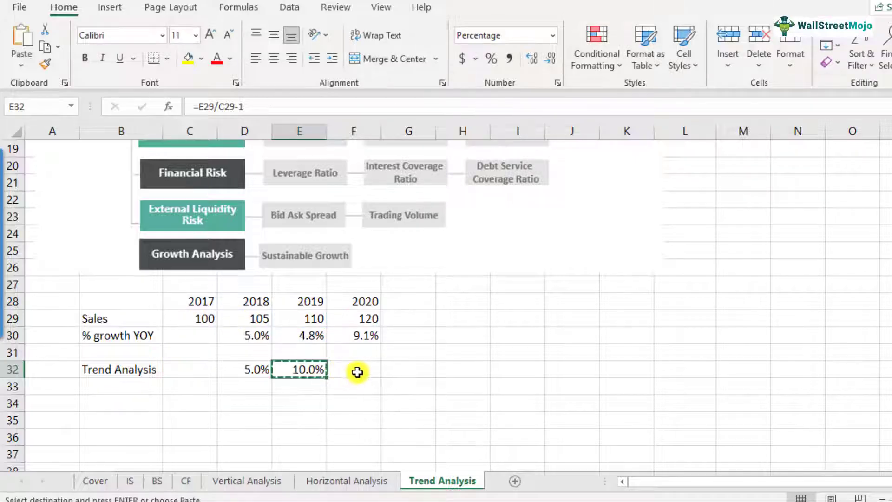
click(357, 371)
key(ctrl+v)
key(F2)
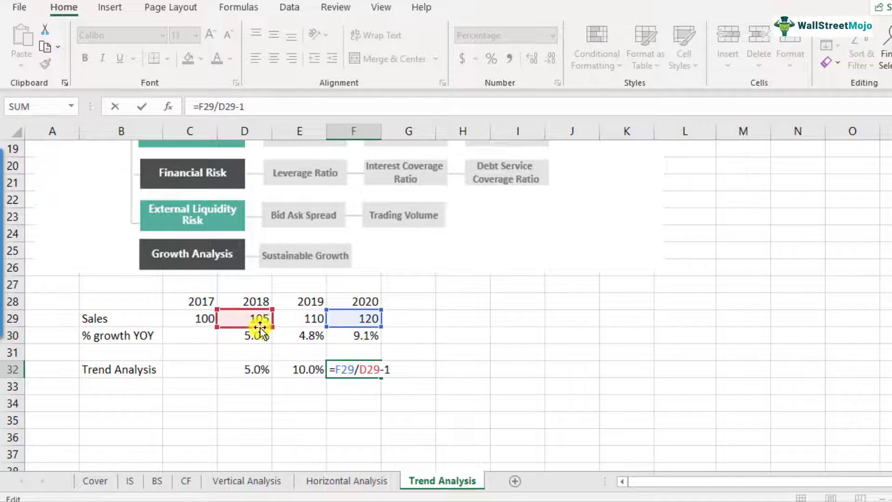
drag(259, 327, 209, 324)
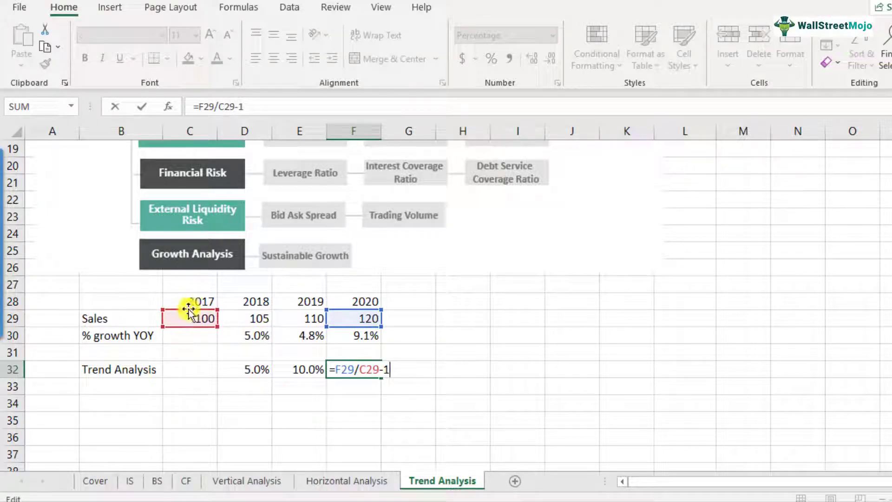
key(Return)
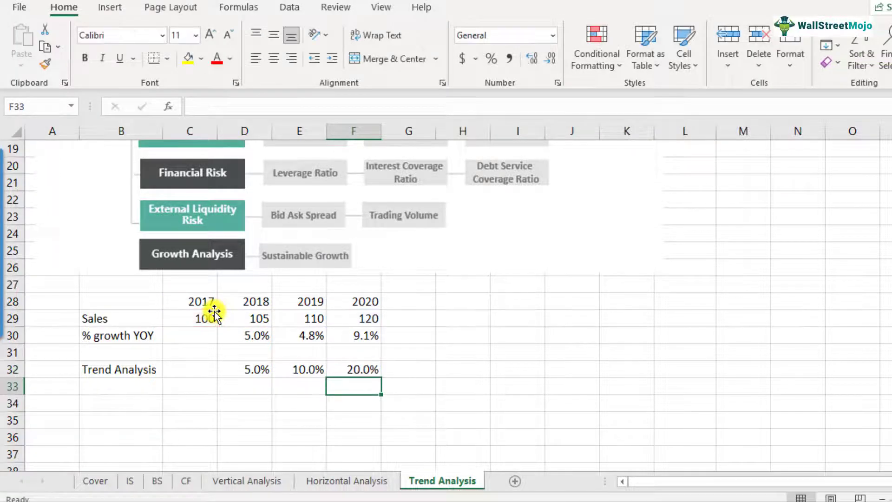
Check that the trend formulas in D32, E32 and F32 all use 2017 sales as their base.
key(Up)
key(F2)
key(Escape)
key(Left)
key(Left)
key(Left)
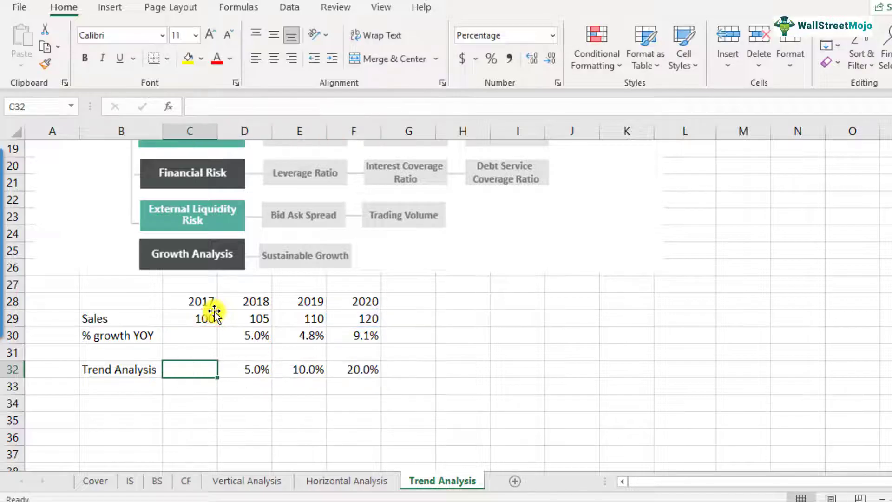
key(Right)
key(F2)
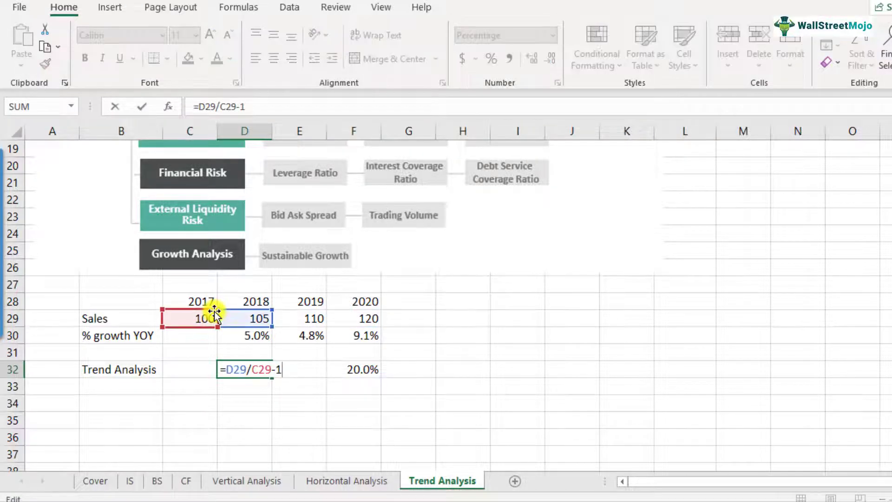
key(Escape)
key(Right)
key(F2)
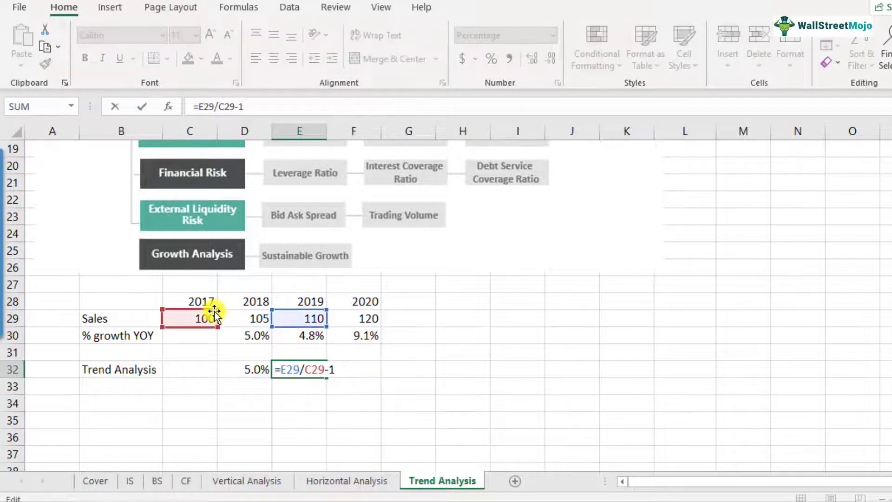
key(Escape)
key(Right)
key(F2)
key(Escape)
key(F2)
key(Escape)
key(Left)
key(F2)
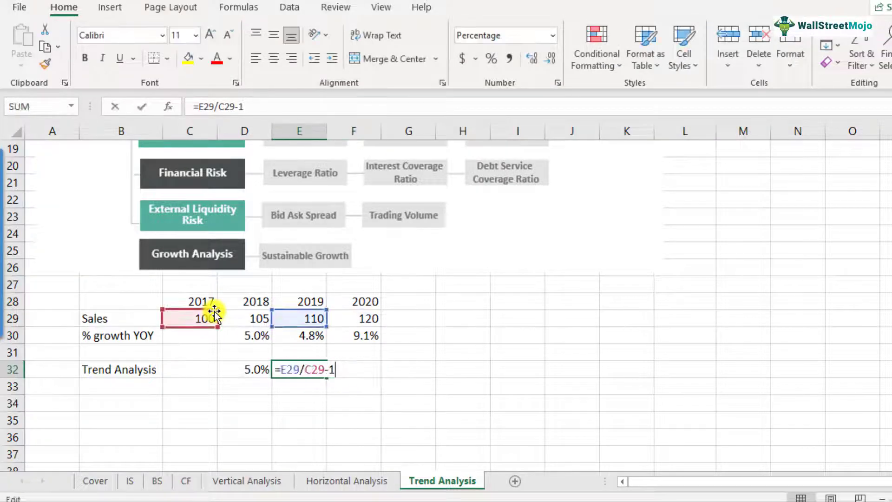
key(Escape)
Insert a basic 2-D line chart of the trend percentages in D32:F32 and place it beside the sales table.
key(Left)
key(Left)
key(Left)
key(Right)
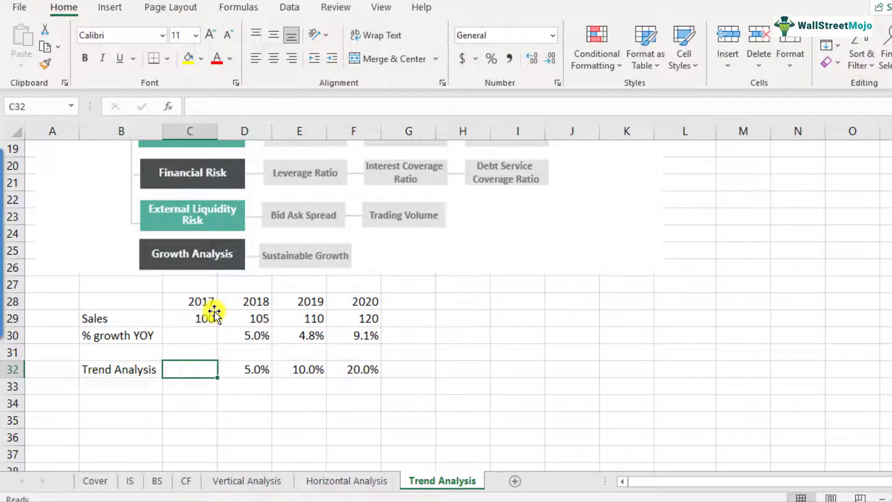
key(Right)
key(shift+Right)
key(shift+Right)
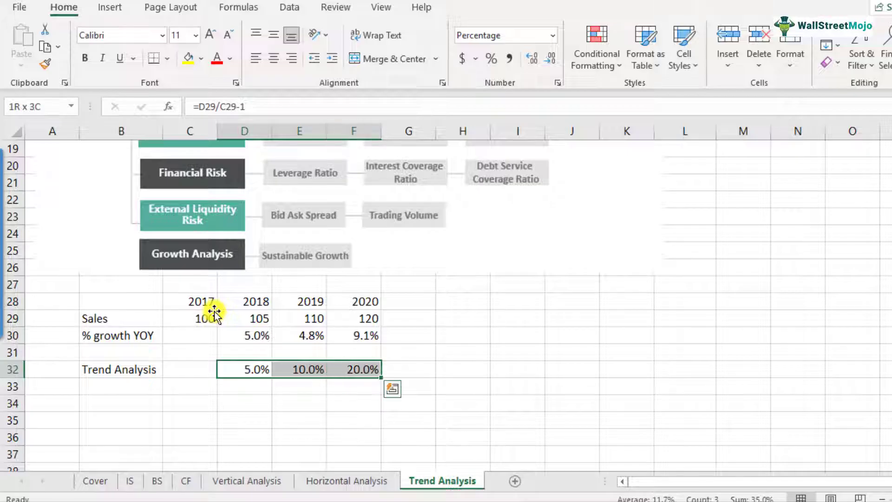
click(116, 9)
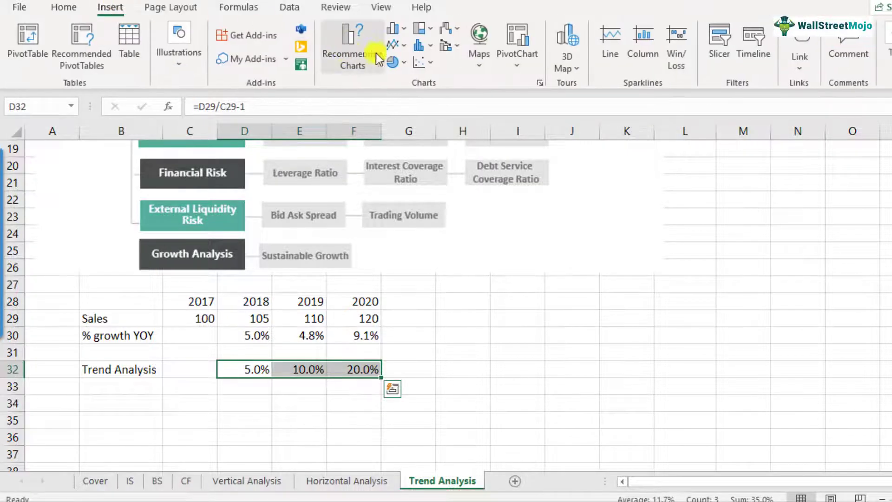
click(393, 43)
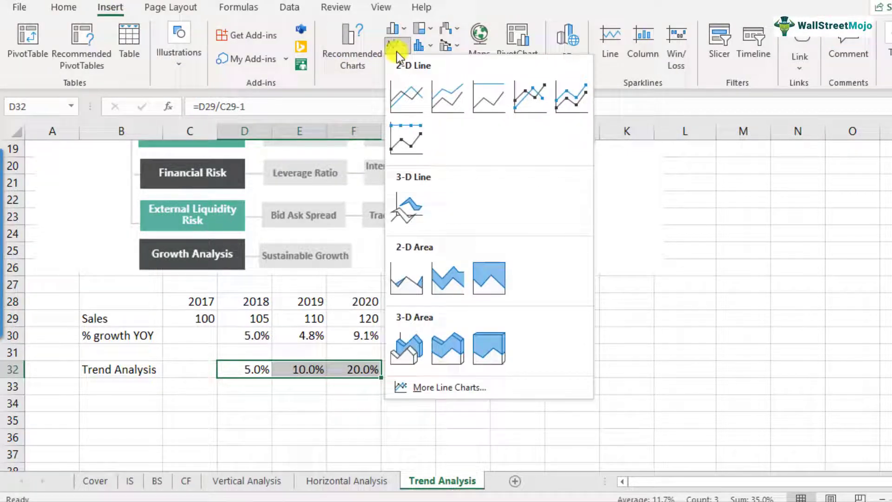
click(405, 86)
drag(603, 209, 788, 226)
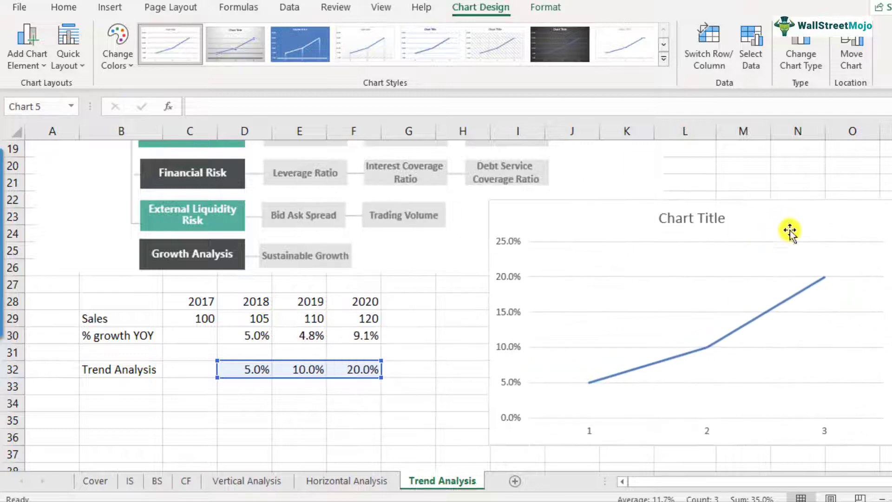
Set the line chart's horizontal axis labels to the years in C28:E28.
right_click(627, 416)
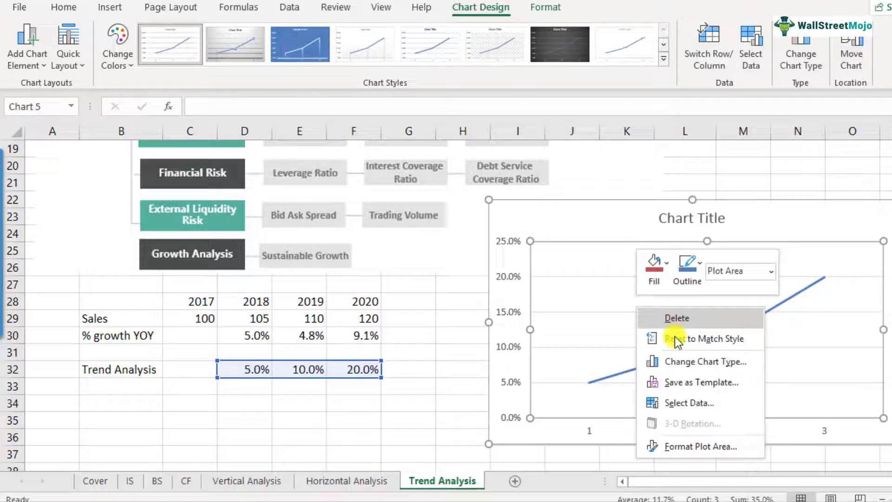
click(698, 403)
click(432, 333)
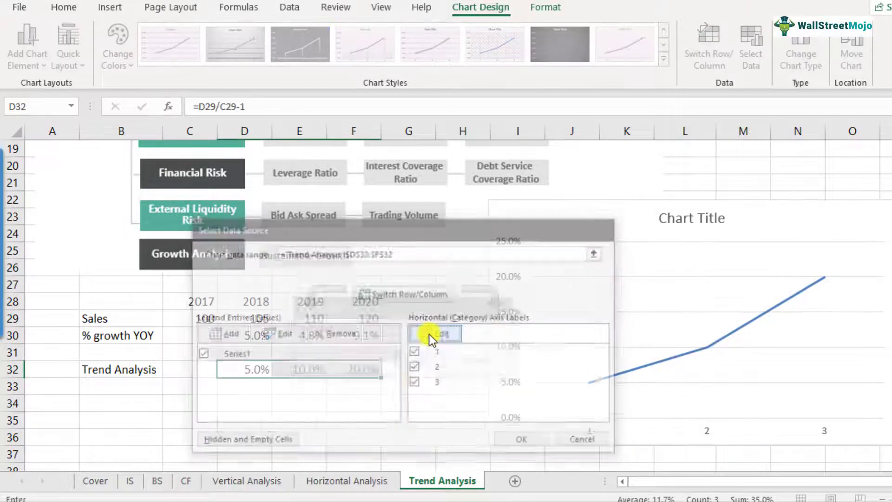
drag(199, 304, 316, 302)
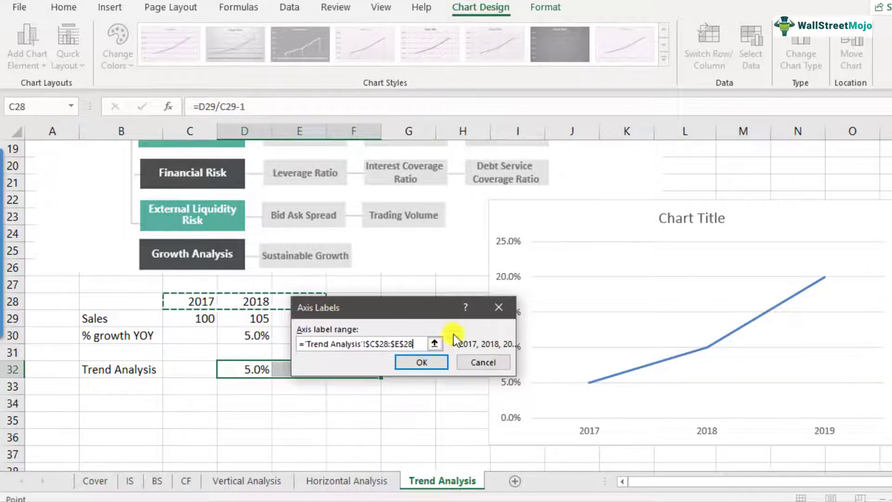
click(430, 360)
click(527, 442)
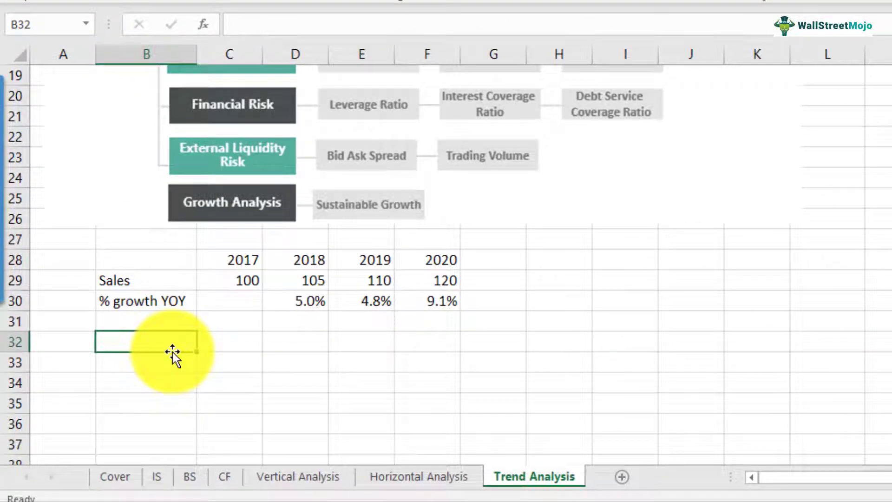
Enter the label "Trend Analysis" in the empty cell B32 below the growth table.
text(Trend Analysis)
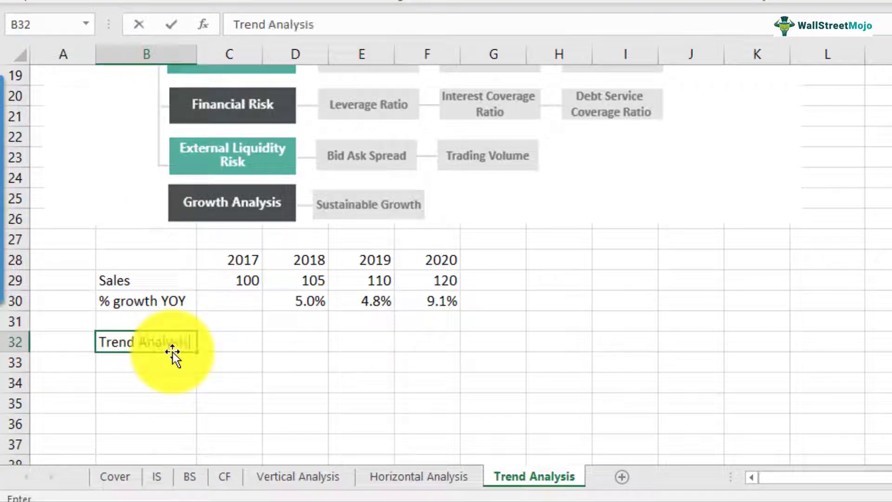
key(Return)
key(Up)
key(Right)
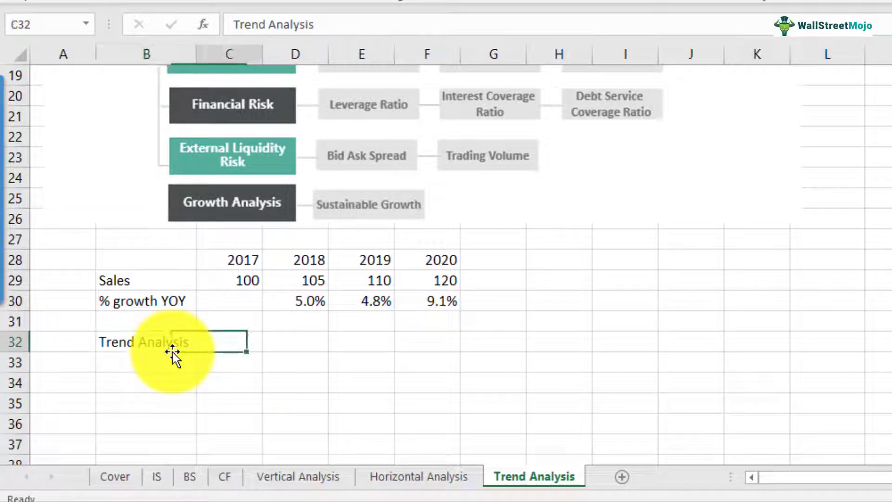
Calculate the 2017 trend percentage in C32 with the formula =C29/C29 and check its references.
text(=)
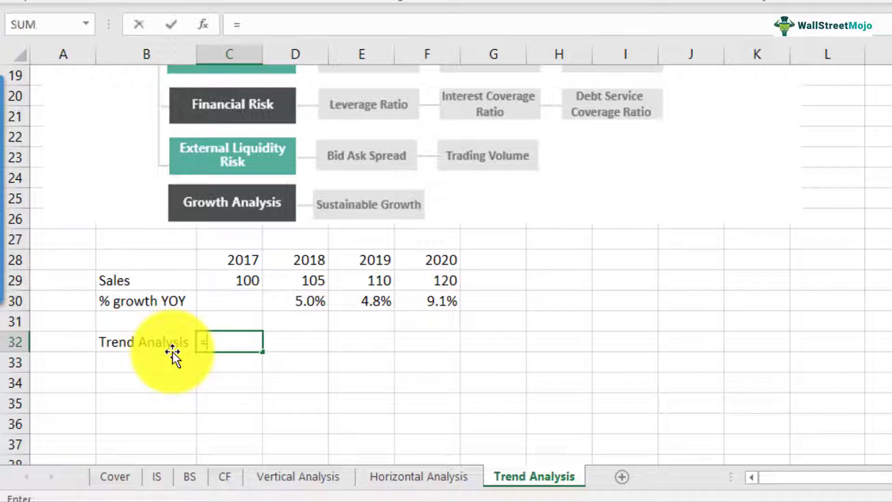
key(Up)
key(Up)
key(Up)
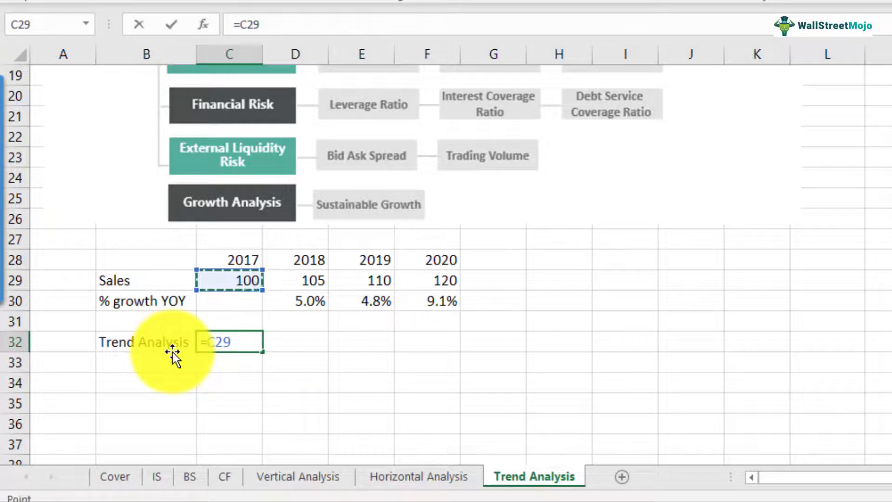
text(/)
key(Up)
key(Up)
key(Up)
key(Return)
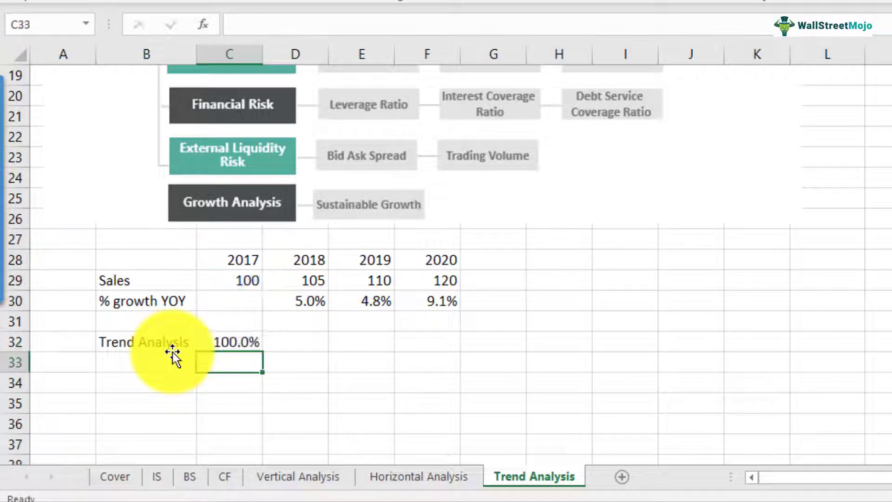
key(Up)
key(F2)
key(Escape)
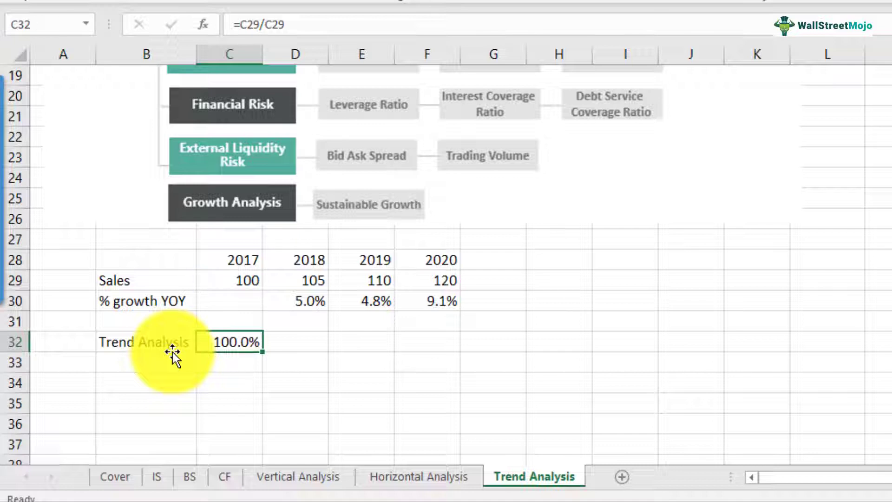
Calculate the 2018 trend percentage in D32 by dividing 2018 sales by 2017 sales, =D29/C29.
key(Right)
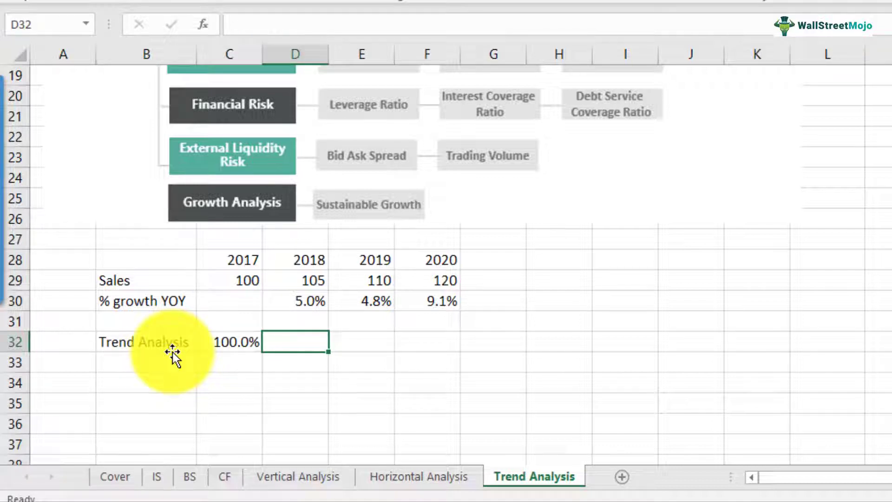
text(=)
click(318, 277)
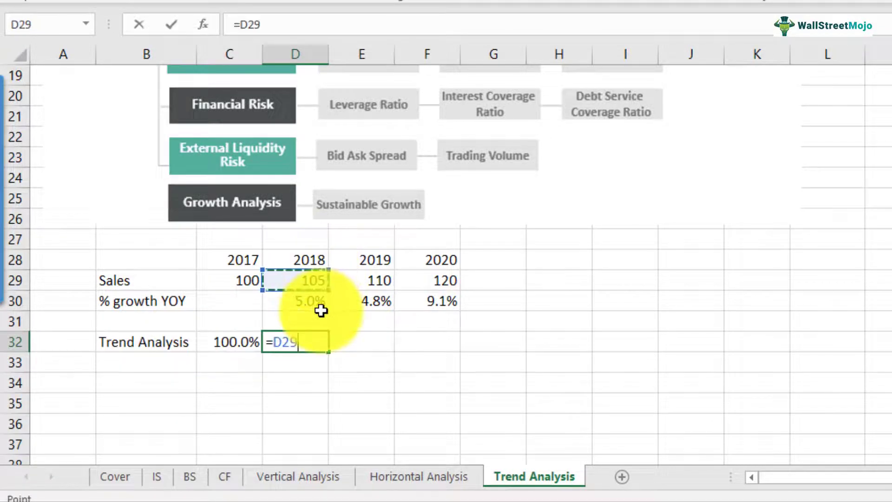
click(231, 278)
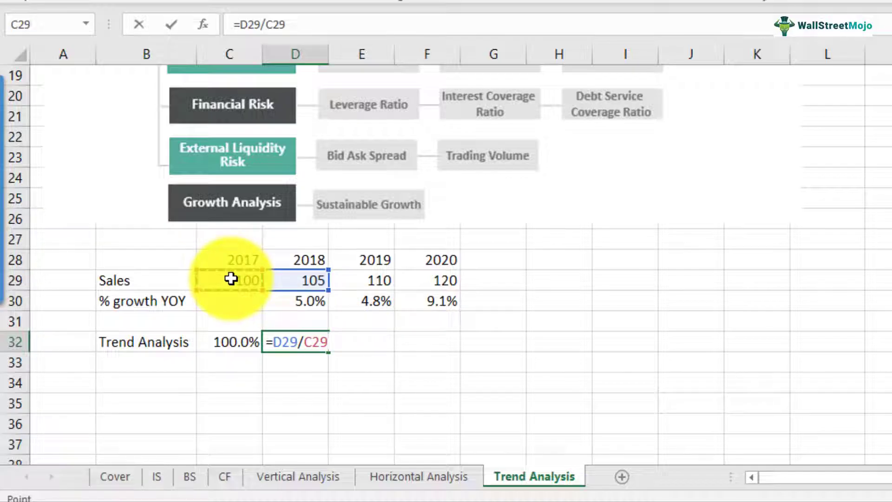
key(Return)
key(Up)
key(F2)
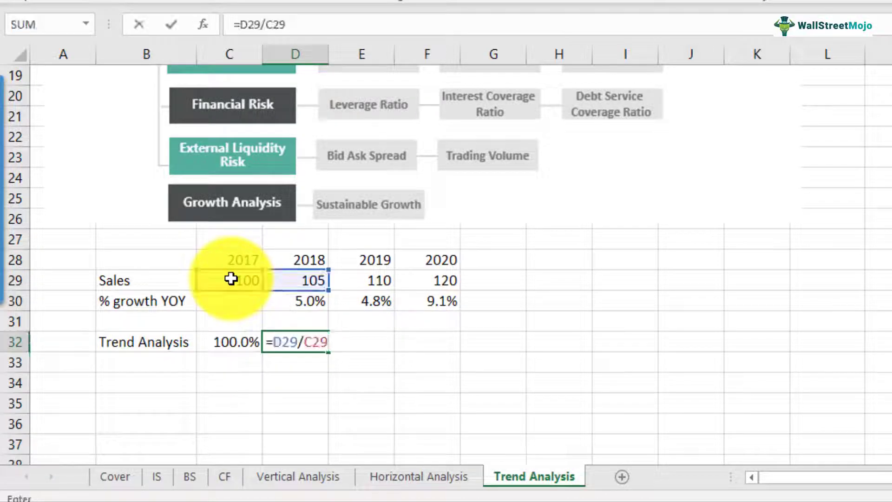
key(Escape)
Calculate the 2019 trend percentage in E32 with =E29/C29 and check that it uses 2017 sales as base.
click(377, 342)
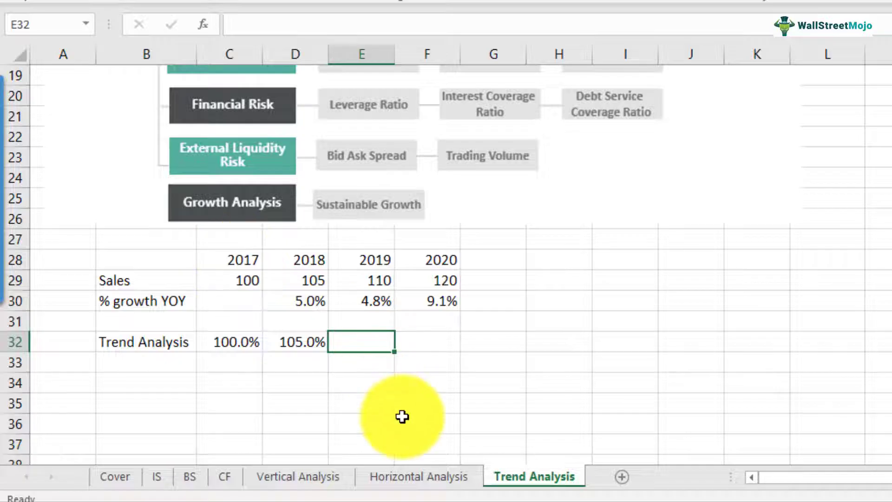
text(=)
click(374, 281)
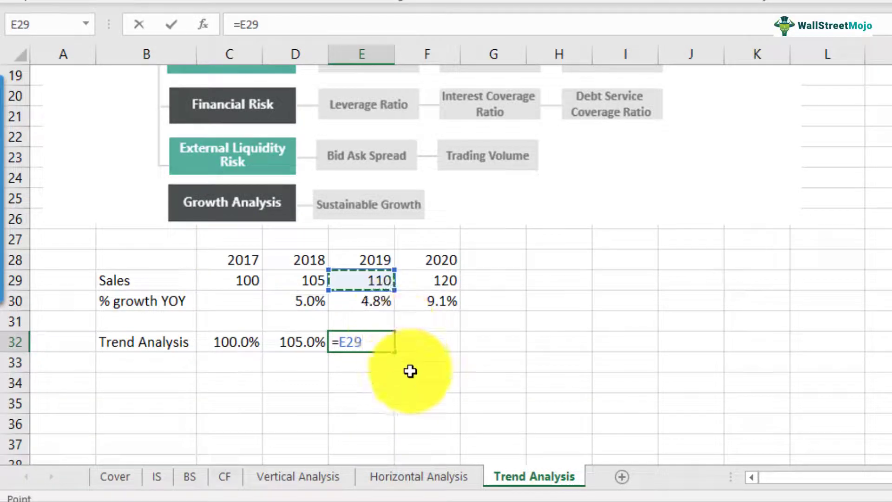
text(/)
click(241, 279)
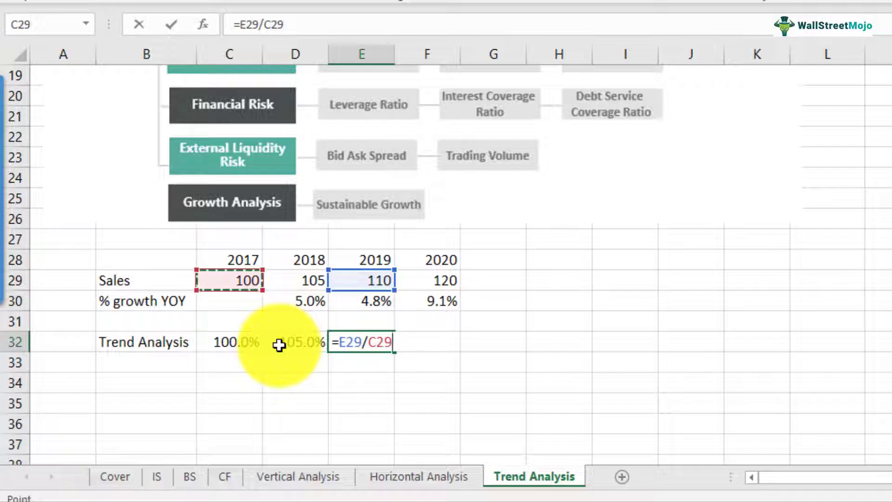
key(Return)
key(Up)
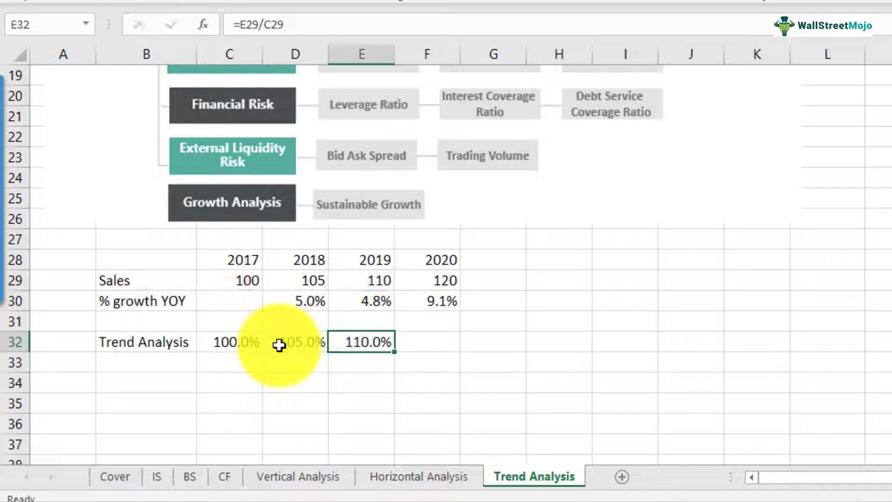
key(F2)
key(Escape)
key(F2)
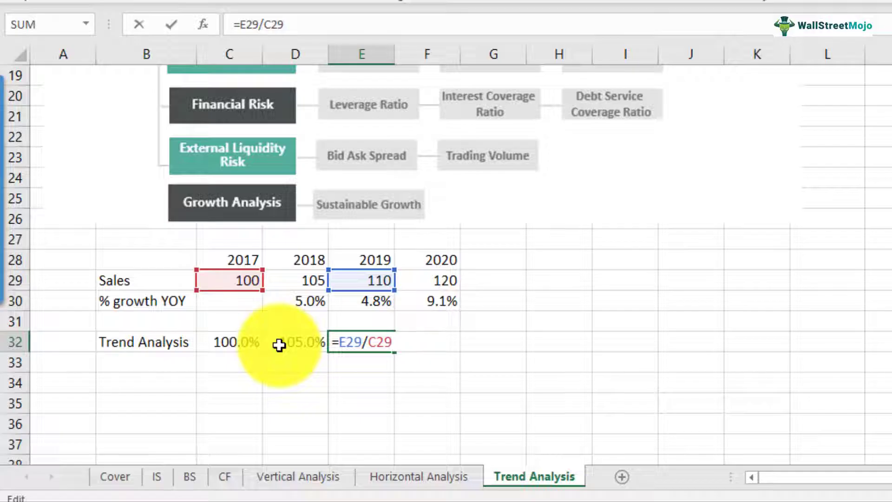
key(Escape)
Calculate the 2020 trend percentage in F32 by dividing 2020 sales by 2017 sales, =F29/C29.
click(432, 342)
text(=)
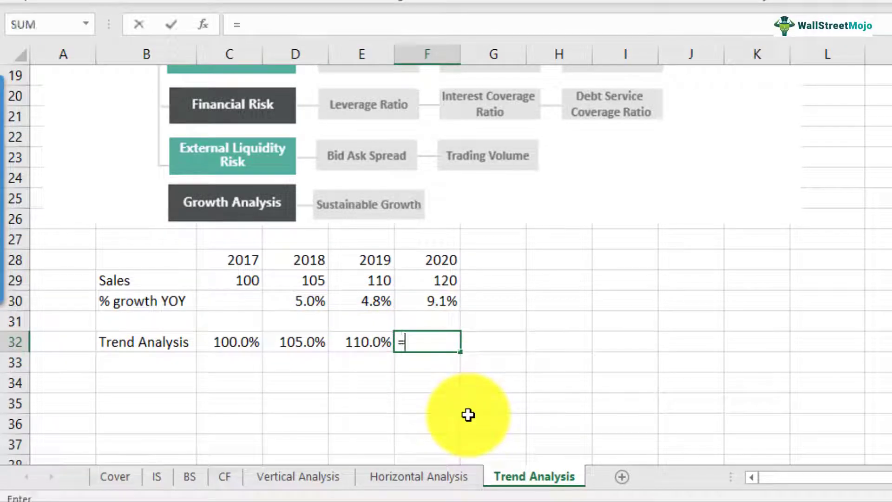
click(432, 279)
text(/)
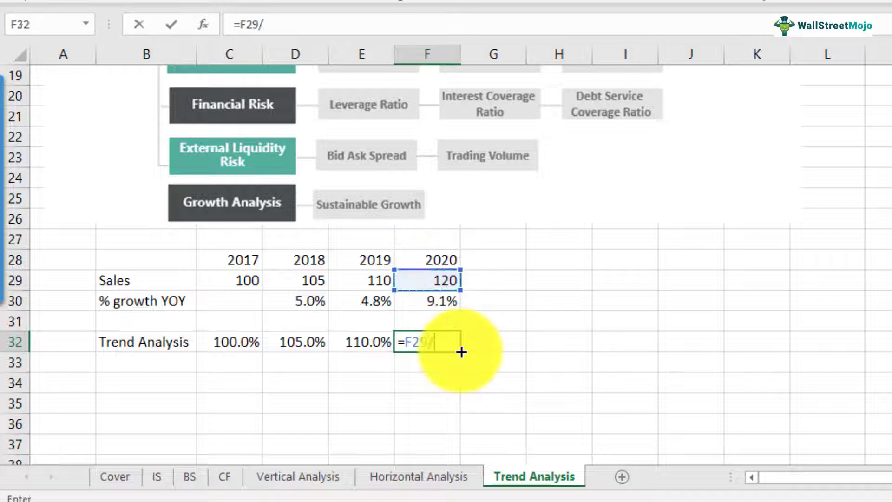
click(228, 277)
key(Return)
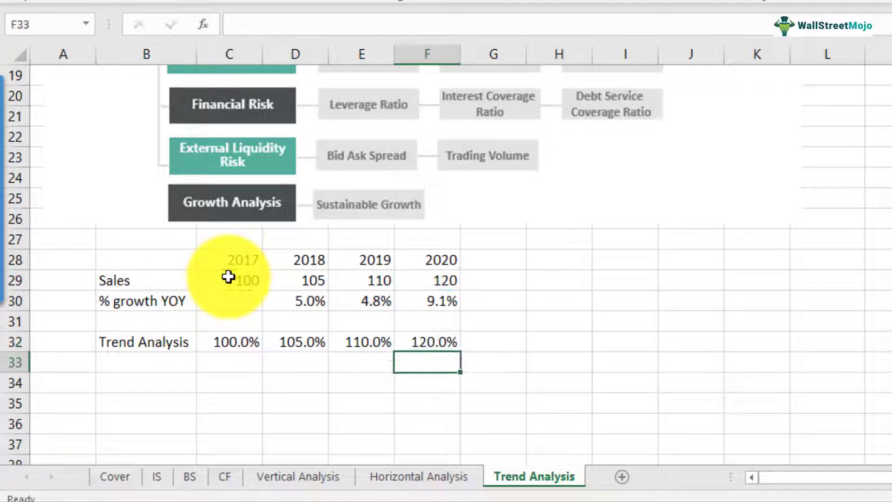
key(Down)
key(Up)
key(Left)
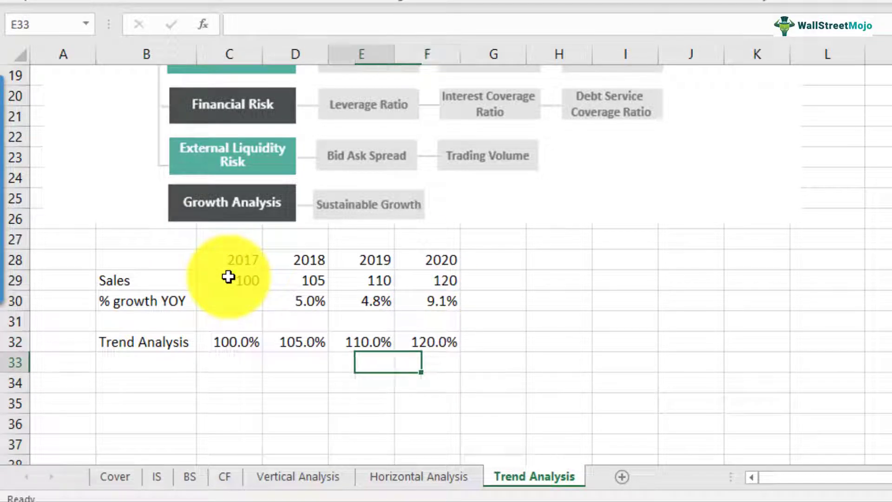
key(Down)
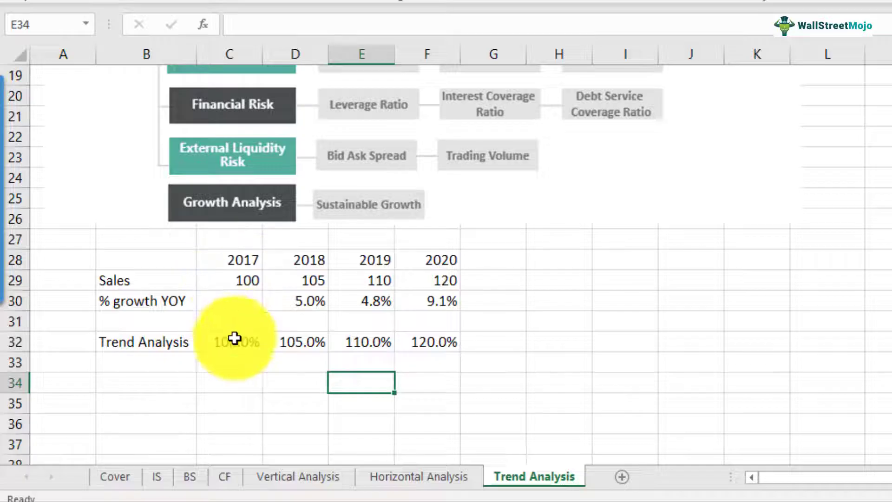
Highlight the "Trend Analysis" label in B32 with a yellow fill.
click(151, 341)
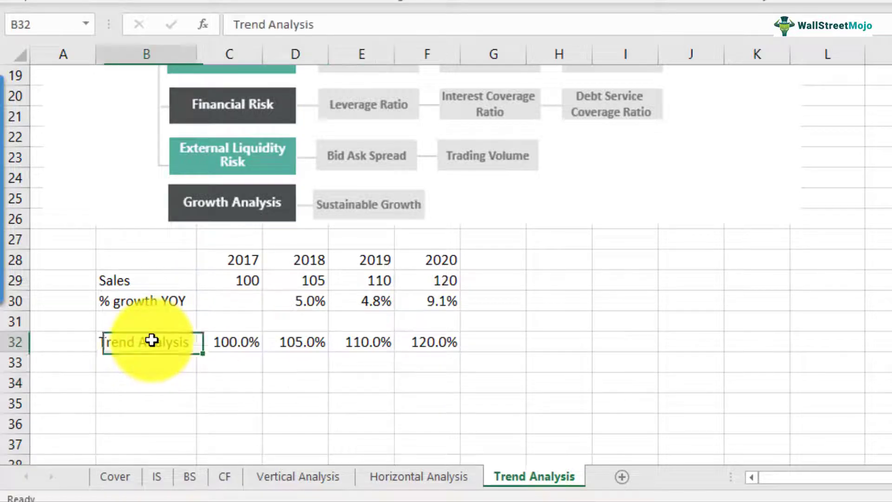
click(251, 3)
click(228, 396)
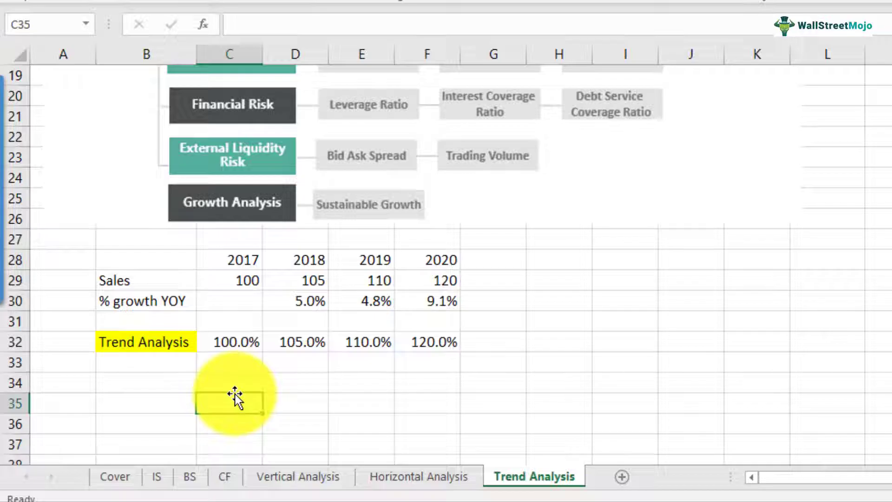
Insert a basic 2-D line chart of the trend percentages in C32:F32 and place it beside the sales table.
drag(249, 346, 422, 341)
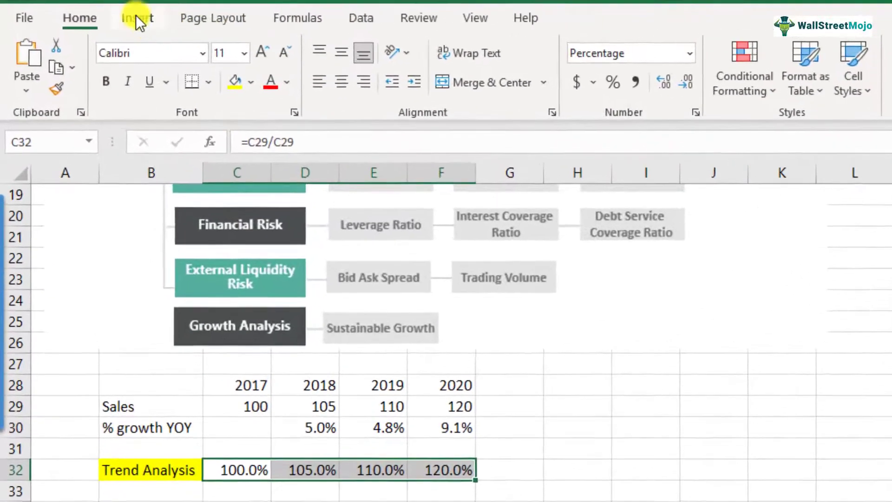
click(109, 13)
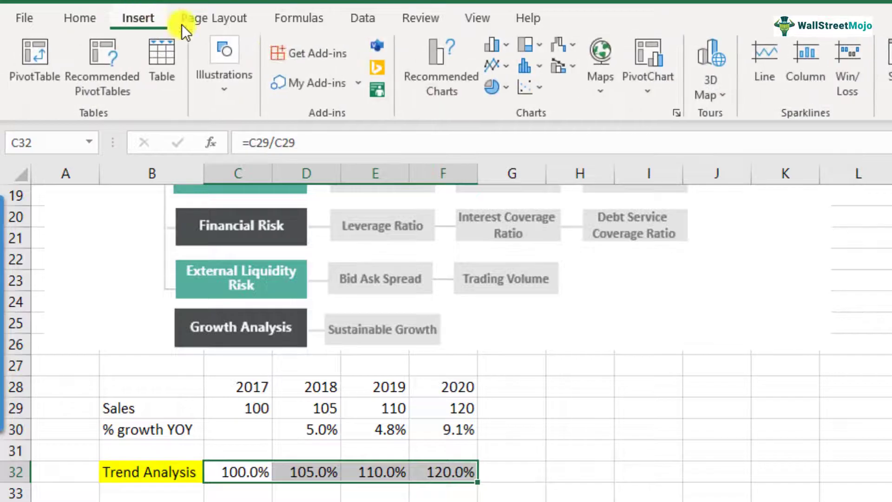
click(496, 68)
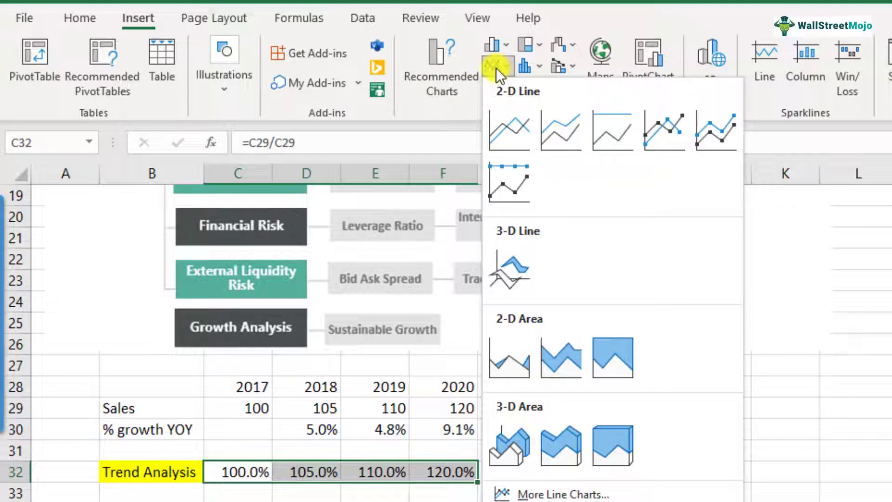
click(508, 130)
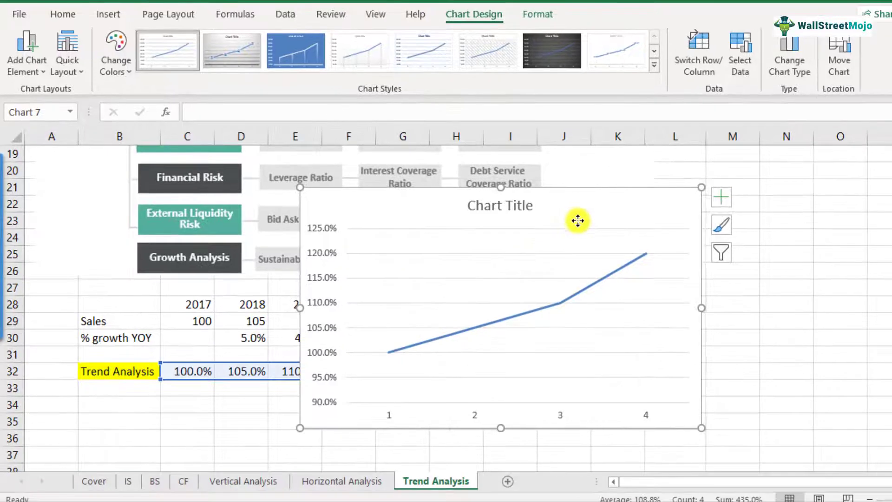
drag(577, 221, 662, 199)
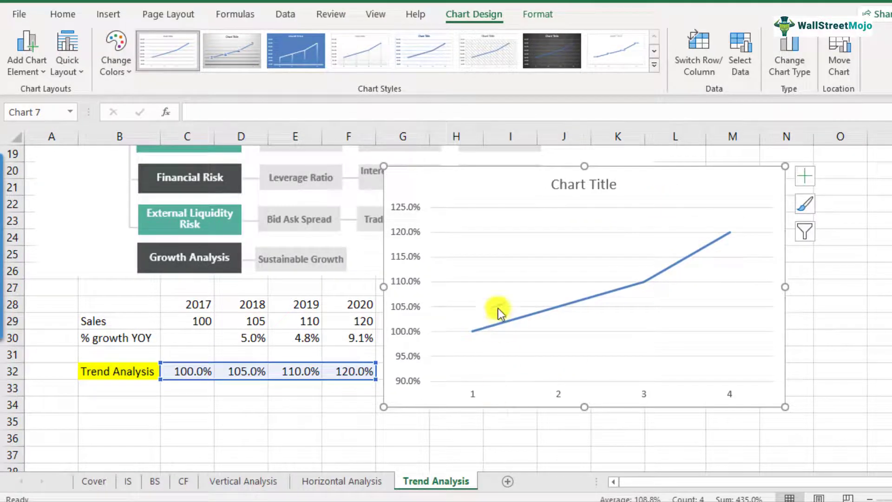
Set the trend chart's horizontal axis labels to the years in C28:F28.
right_click(493, 294)
click(551, 389)
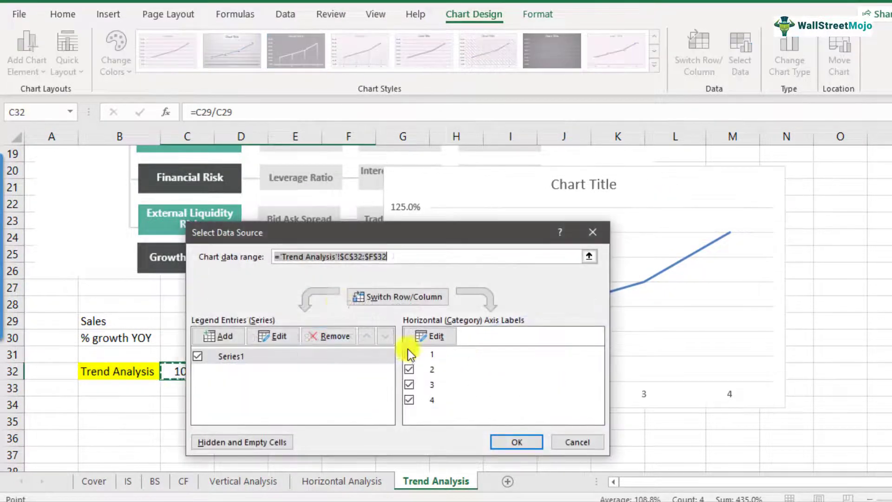
drag(351, 250, 666, 241)
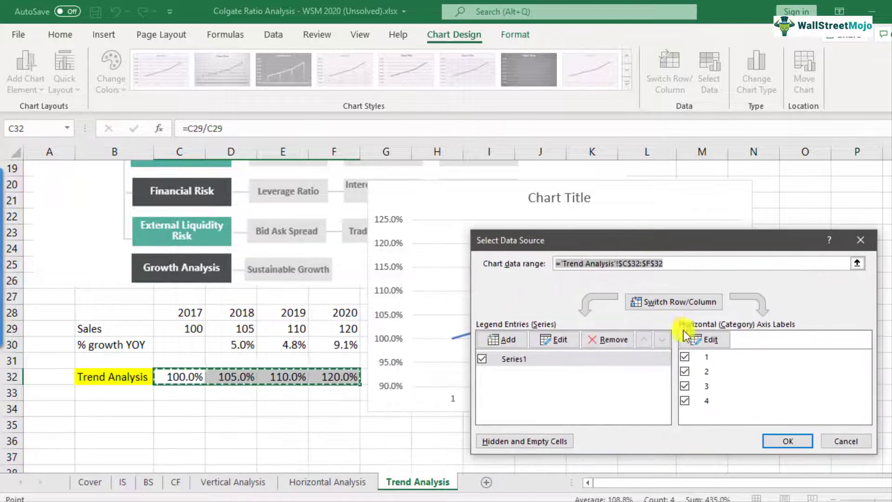
click(685, 333)
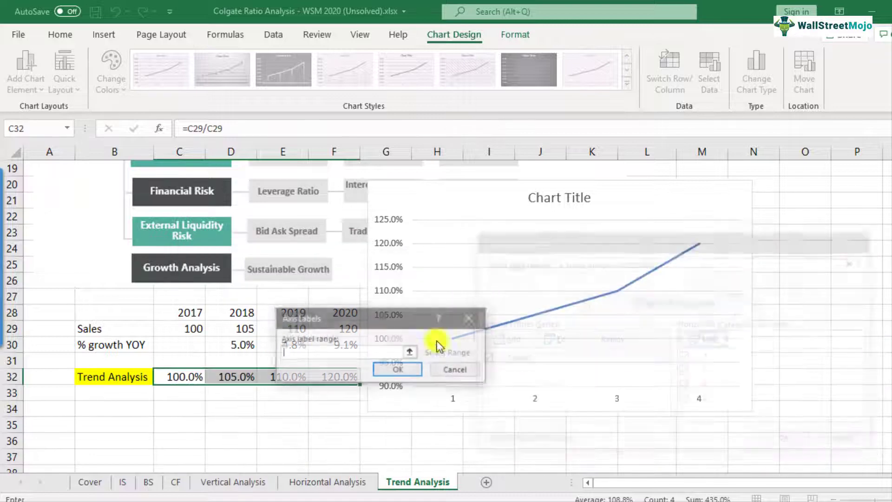
drag(186, 313, 334, 312)
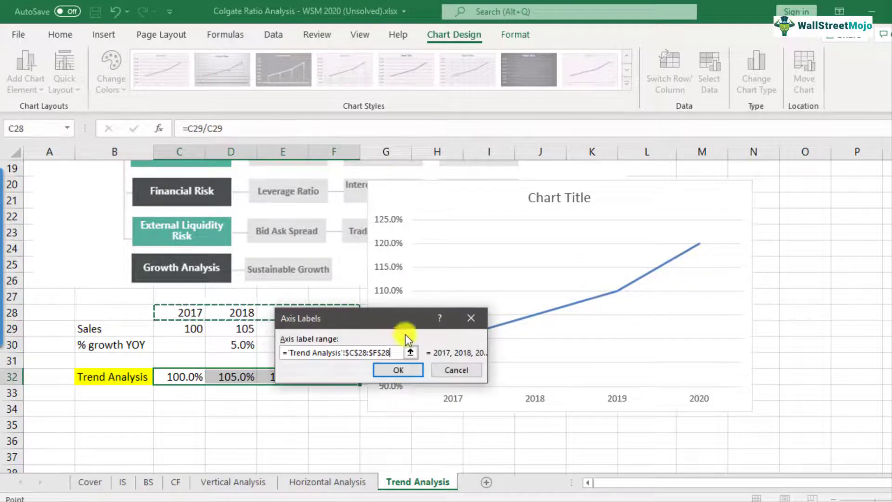
click(398, 370)
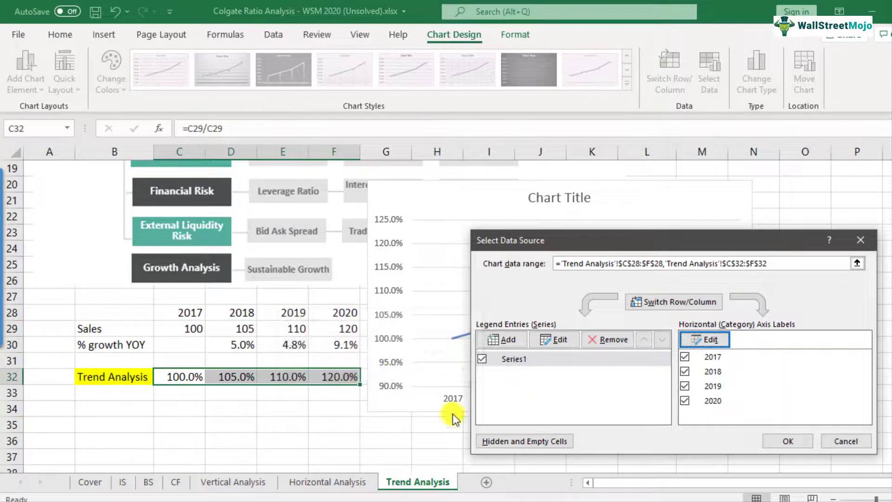
click(789, 442)
click(460, 442)
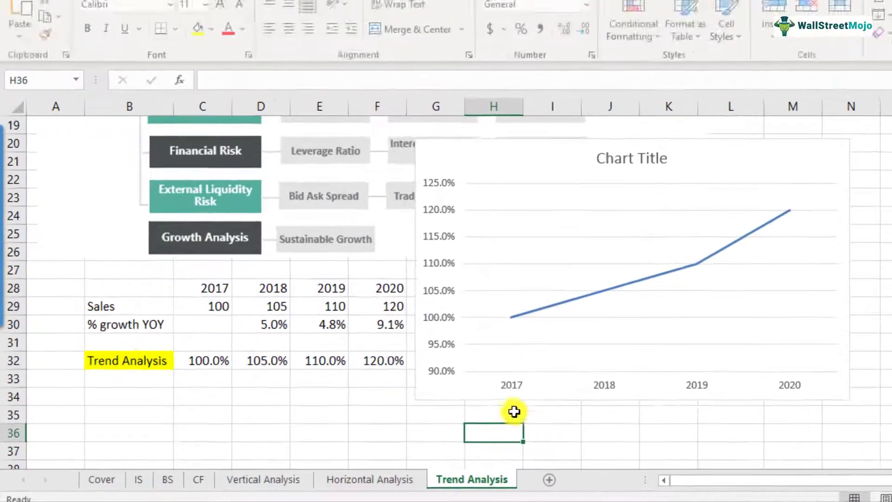
Add data labels to the trend line in the chart.
click(512, 390)
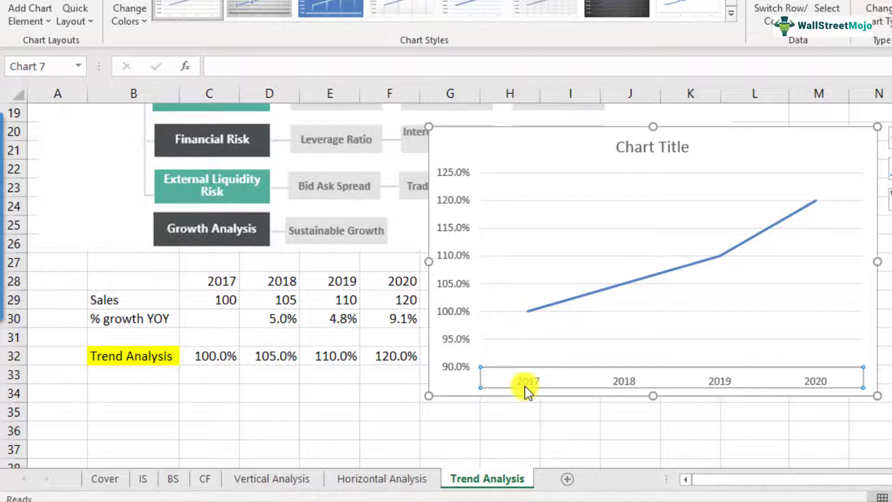
click(589, 298)
right_click(589, 297)
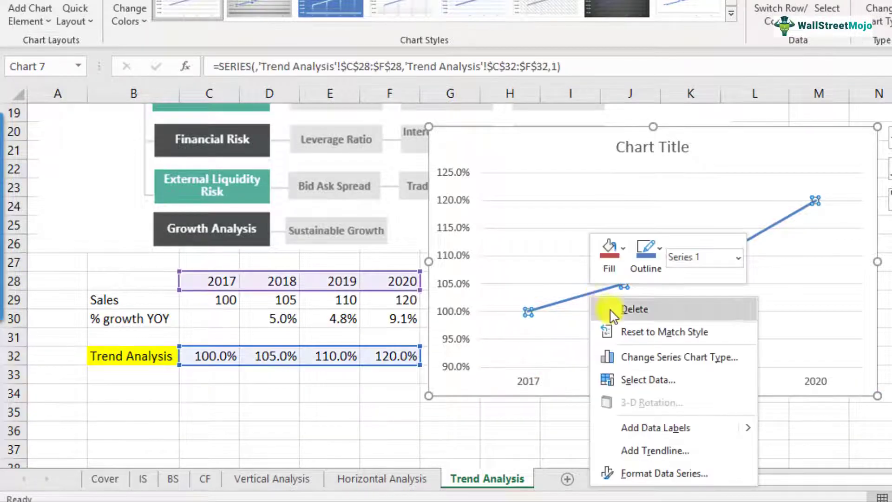
click(644, 426)
click(520, 442)
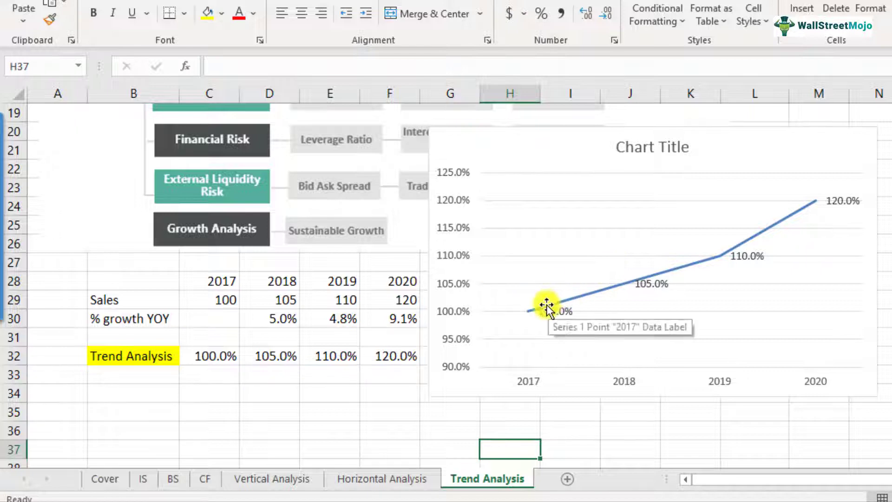
mouse_move(546, 304)
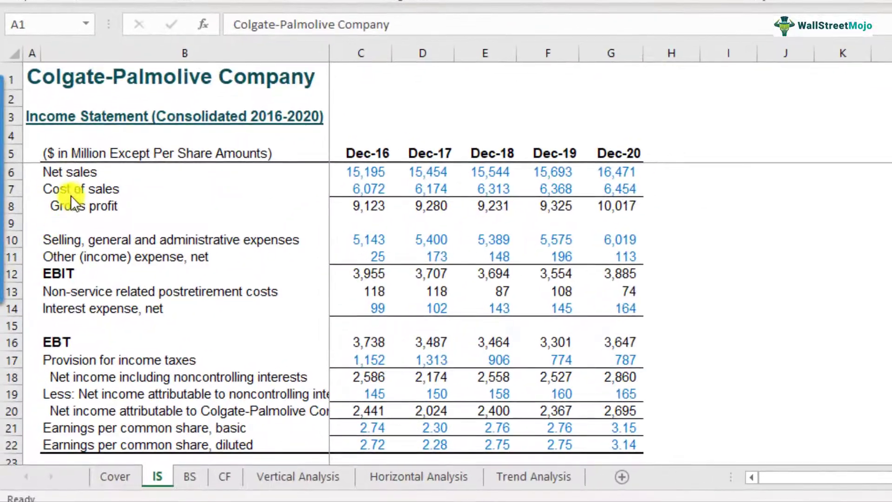
Find the Trend Analysis section on the Colgate-Palmolive income statement sheet and examine its Sales and Net Profit rows.
scroll(90, 232, down, 12)
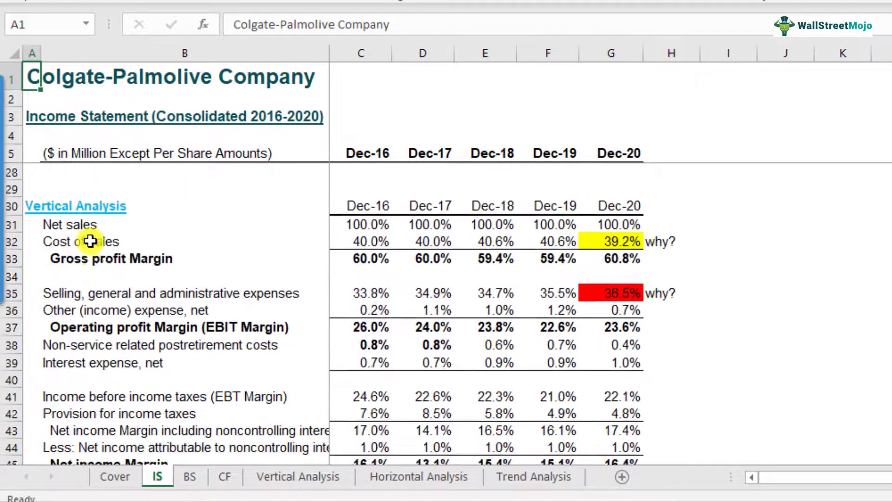
scroll(89, 240, down, 6)
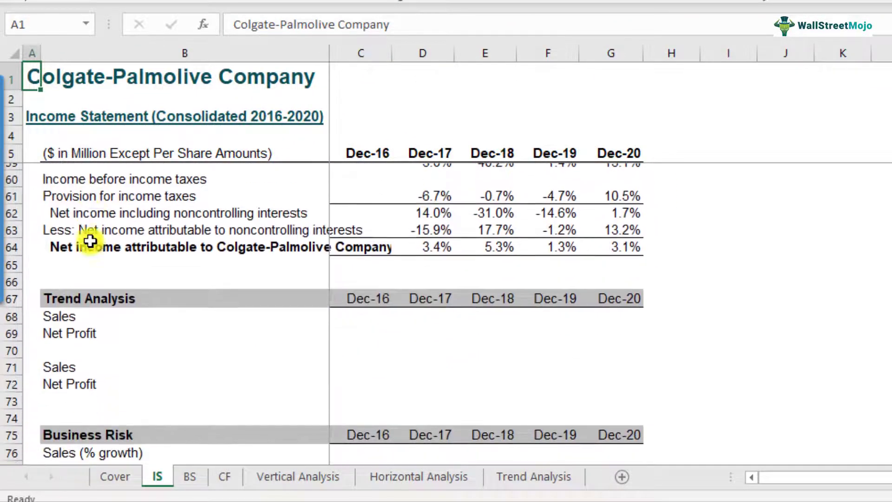
click(6, 242)
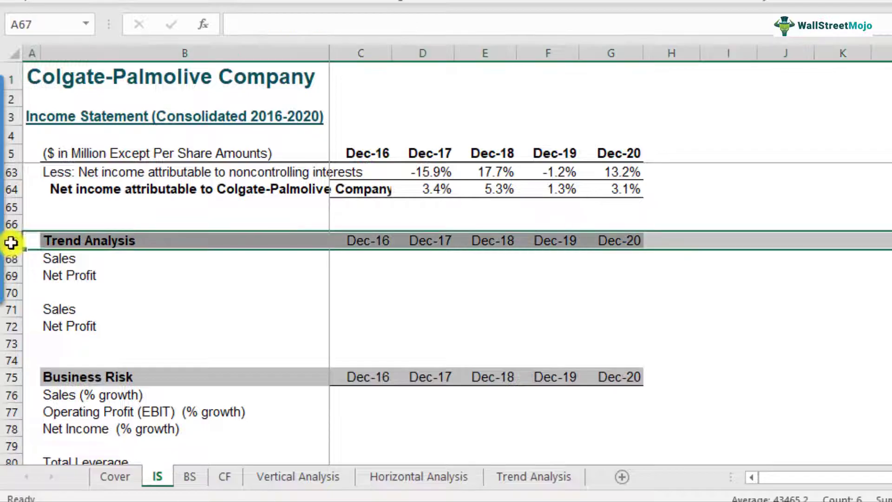
click(96, 261)
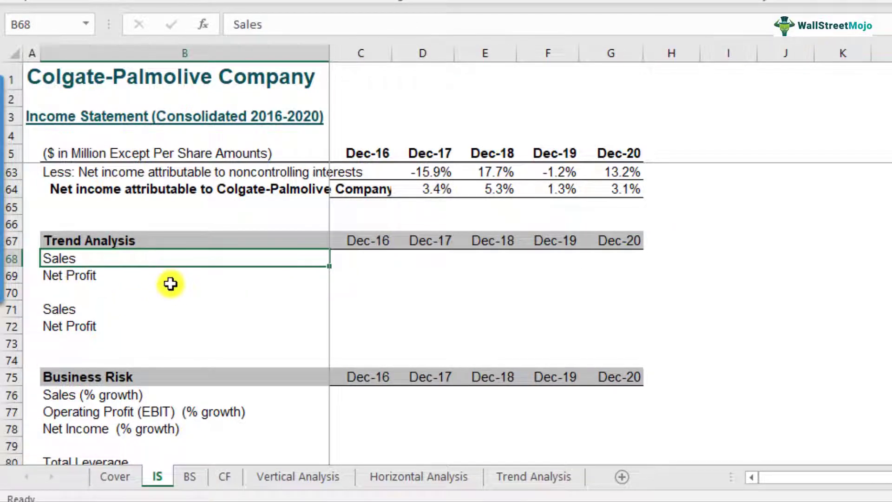
click(148, 276)
click(145, 259)
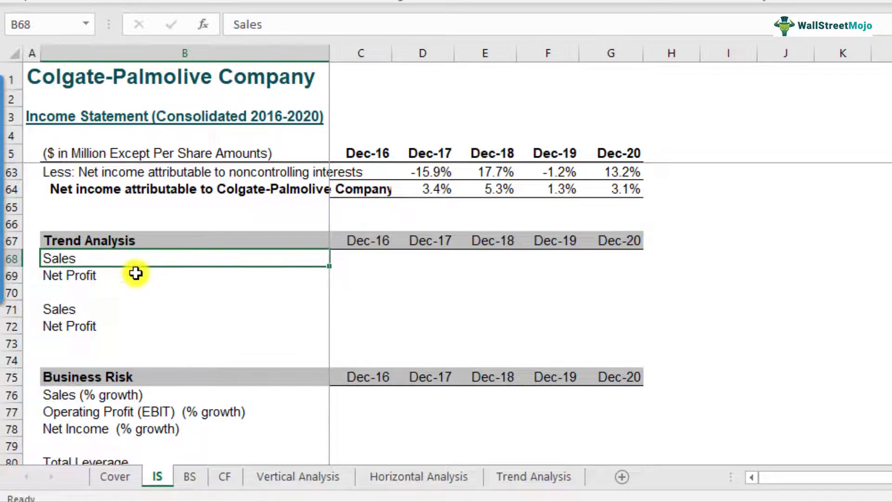
click(135, 274)
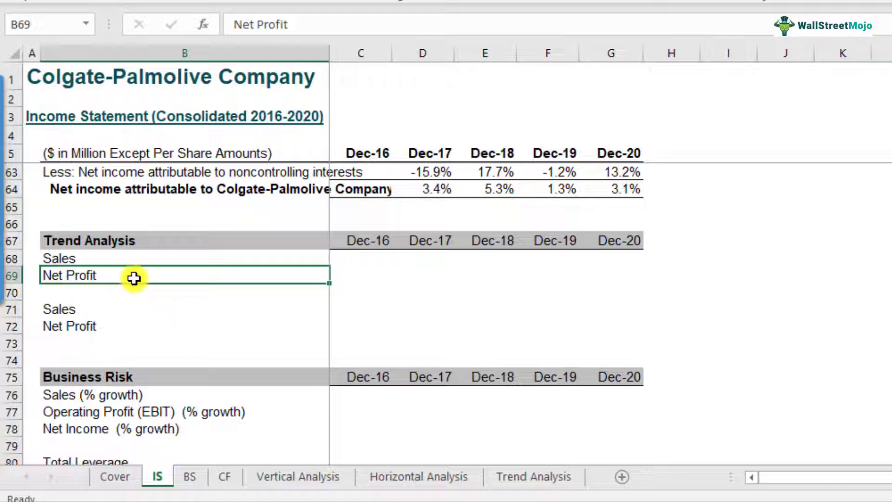
click(130, 259)
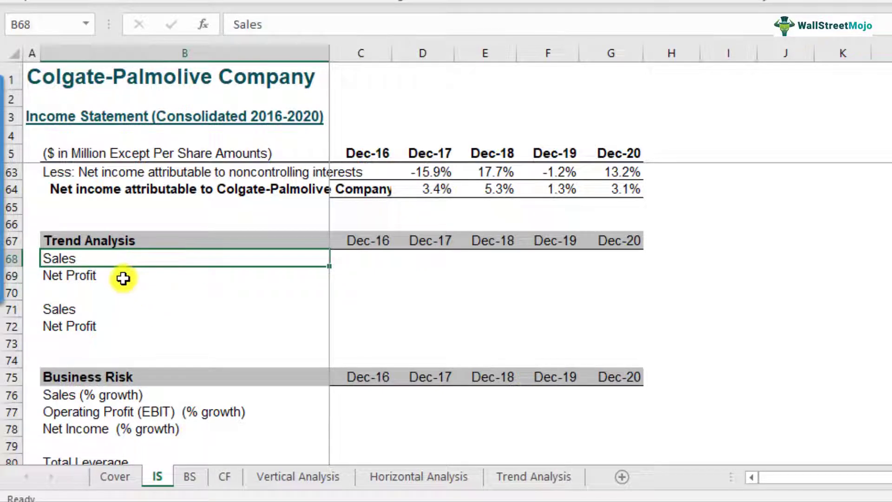
click(122, 277)
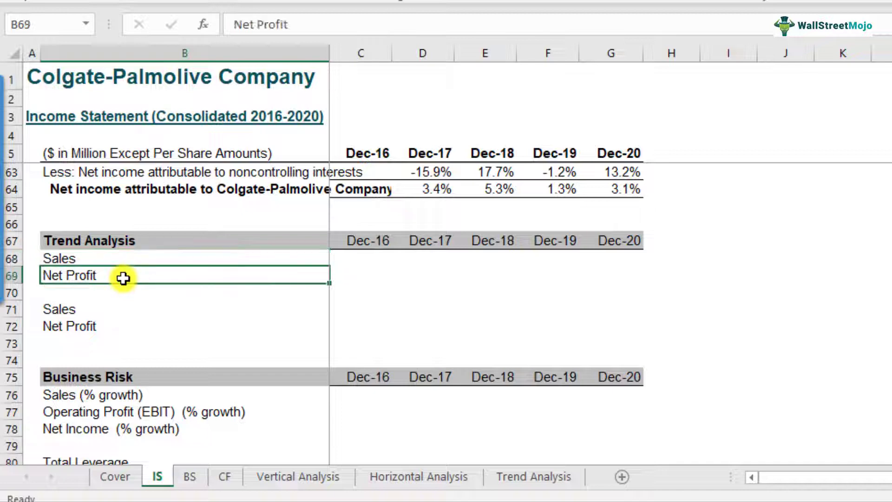
click(131, 262)
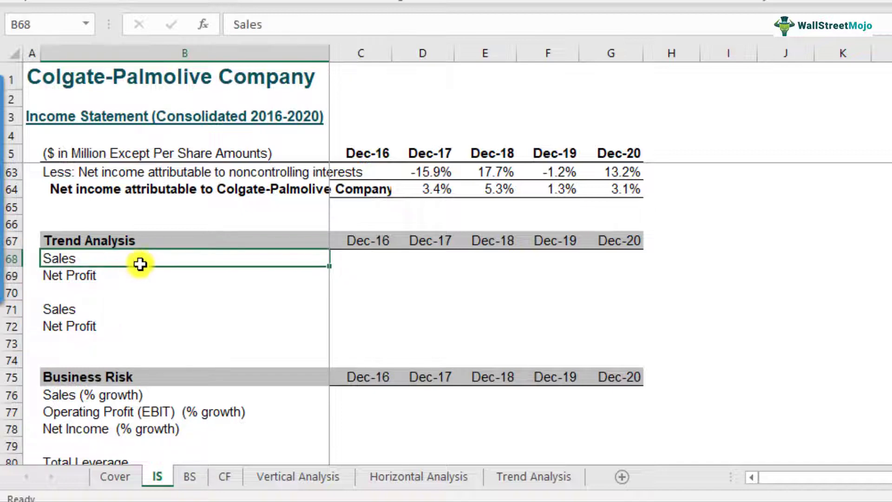
click(163, 286)
click(205, 262)
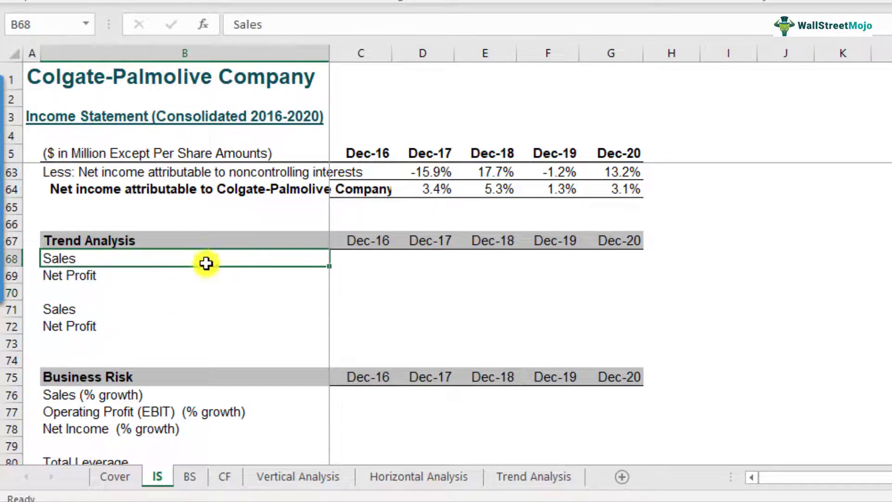
Link the Dec-16 Sales cell C68 in the Trend Analysis section to net sales with the formula =C6.
click(374, 258)
text(=)
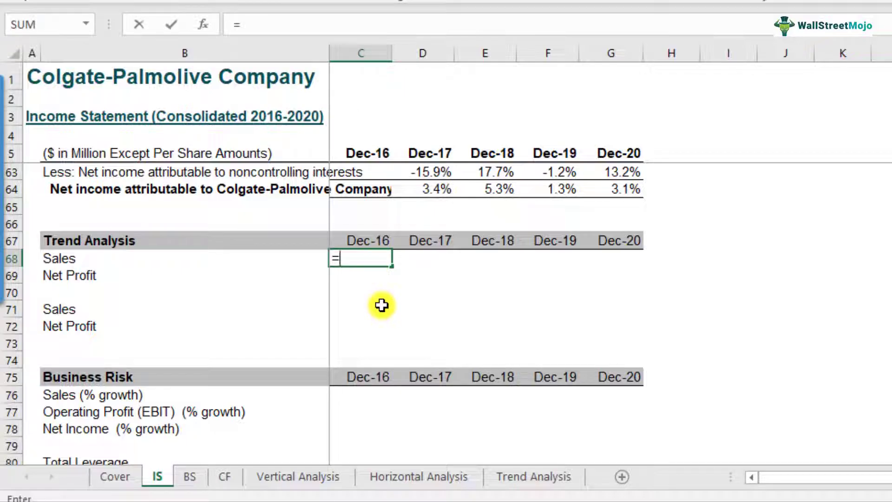
scroll(381, 305, up, 19)
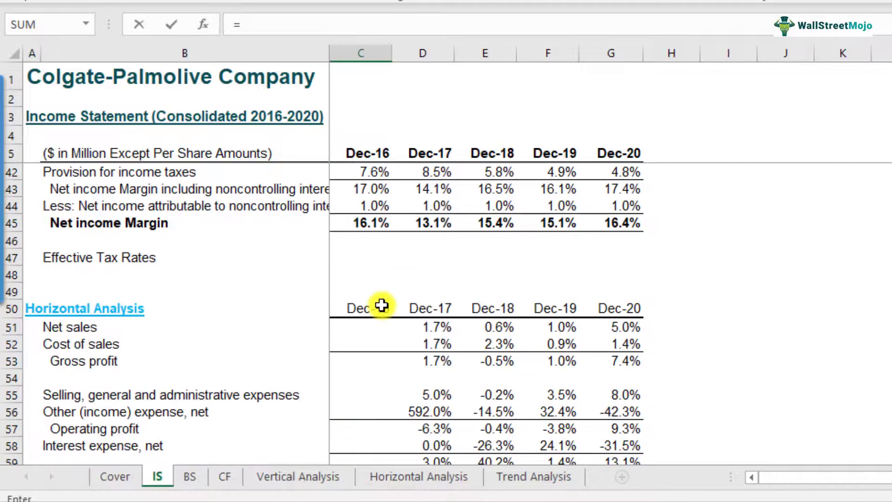
click(377, 173)
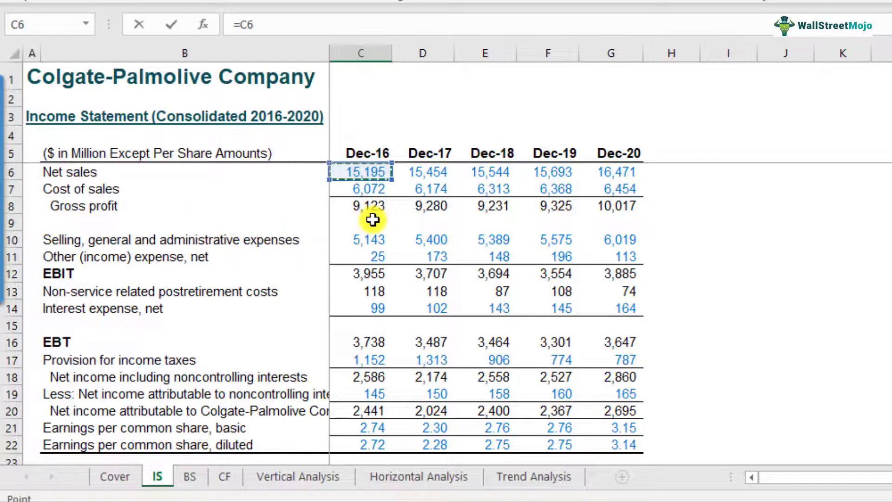
key(Return)
key(Up)
key(F2)
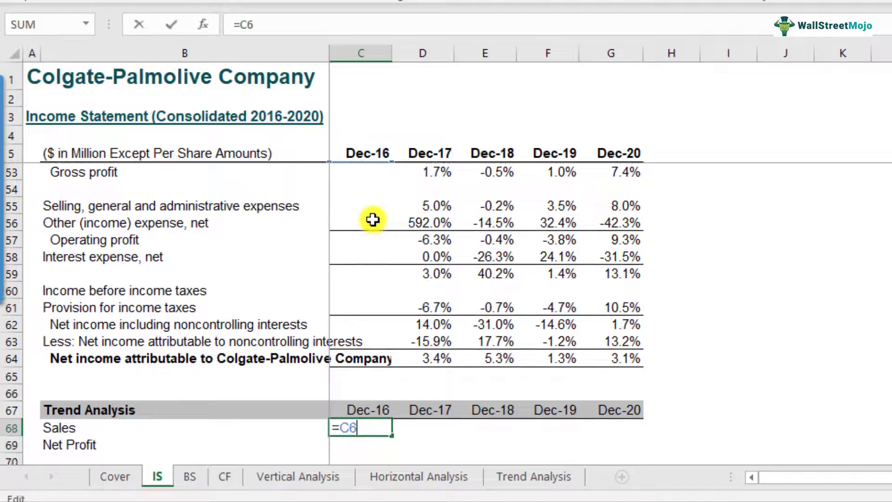
key(Return)
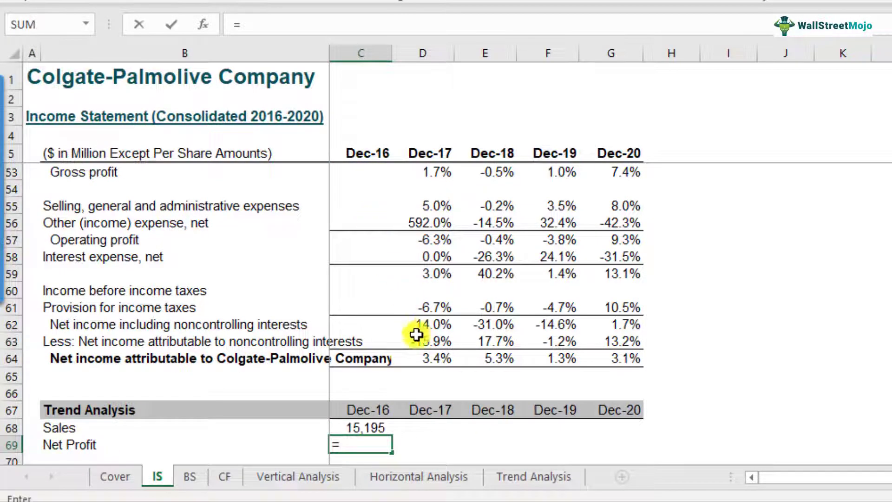
Link the Dec-16 Net Profit cell C69 to the net income attributable to Colgate-Palmolive in C20.
scroll(388, 351, up, 7)
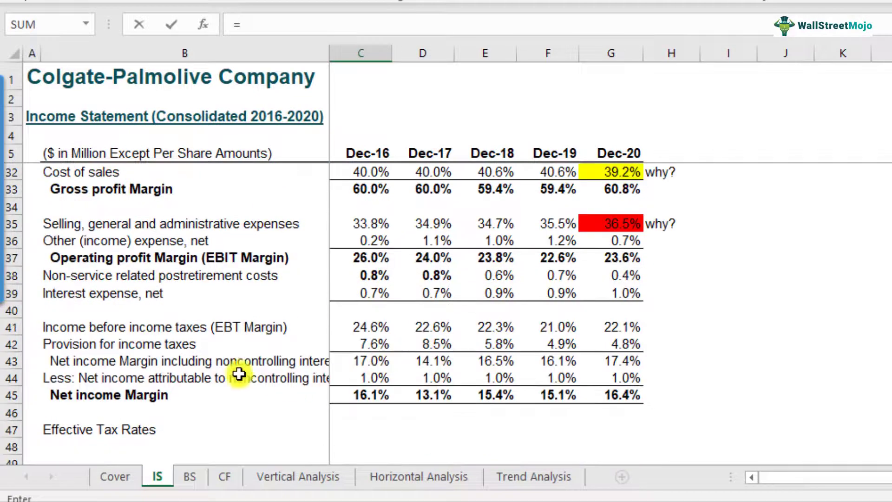
scroll(418, 285, up, 6)
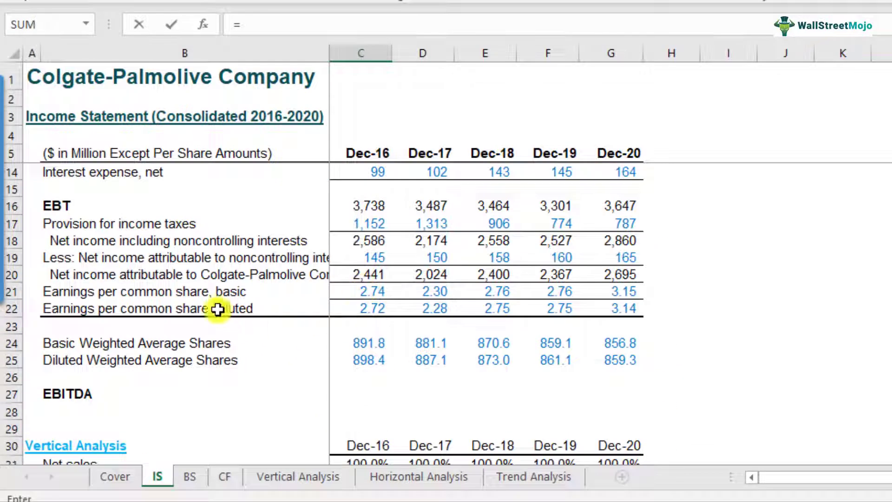
click(365, 279)
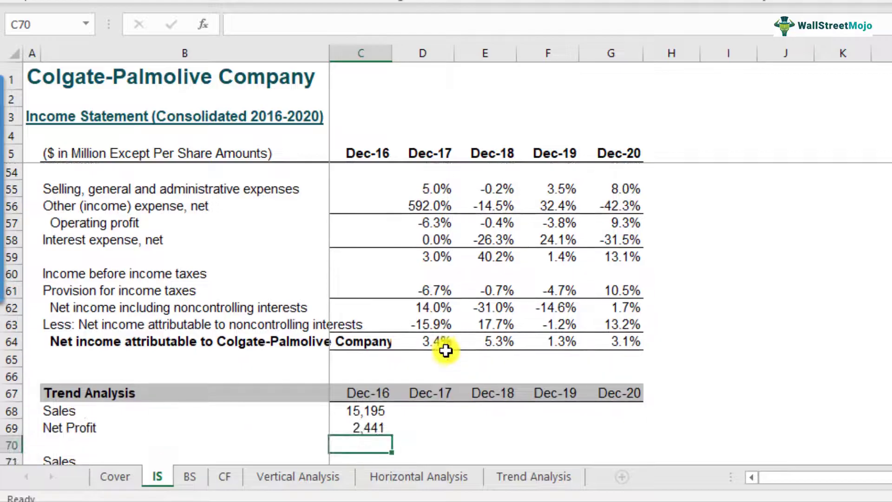
Copy the Sales and Net Profit links in C68:C69 across through Dec-20 in column G.
key(Up)
key(Up)
key(shift+Down)
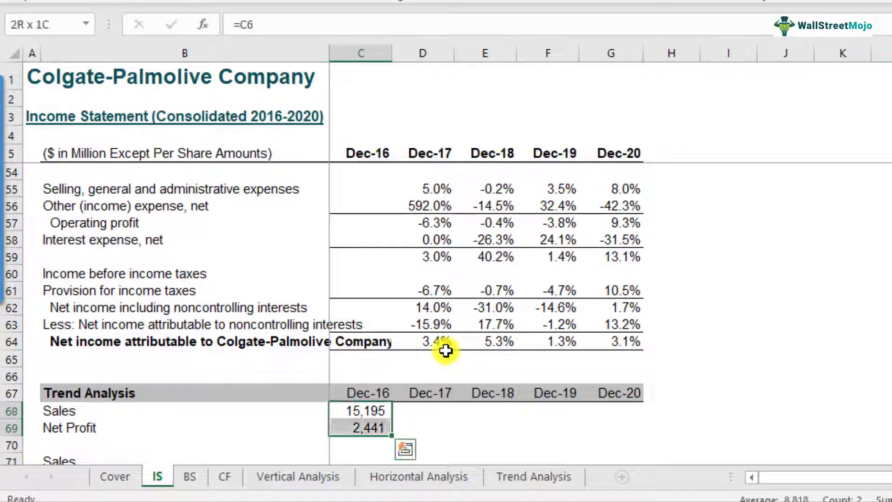
key(ctrl+c)
key(shift+Right)
key(shift+Right)
key(shift+Right)
key(shift+Right)
key(Return)
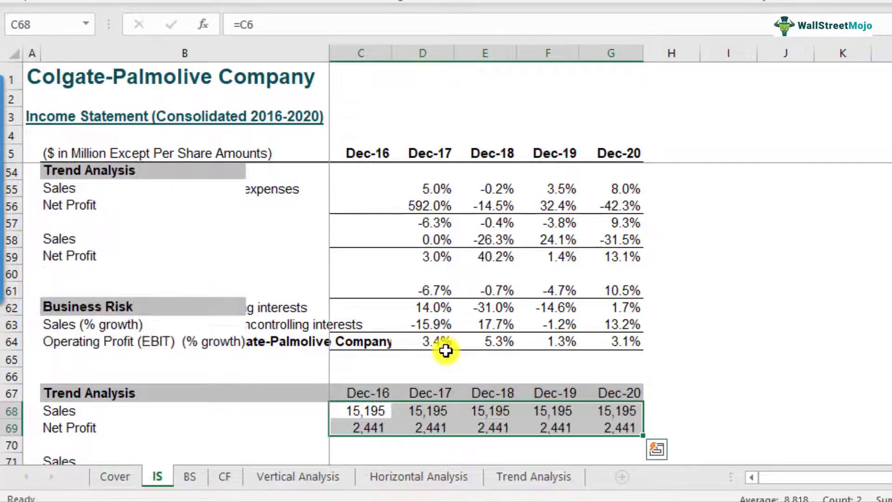
Review the linked Sales and Net Profit figures in rows 68–69 and the empty trend percentage range C71:G72.
scroll(442, 352, down, 2)
scroll(442, 352, down, 2)
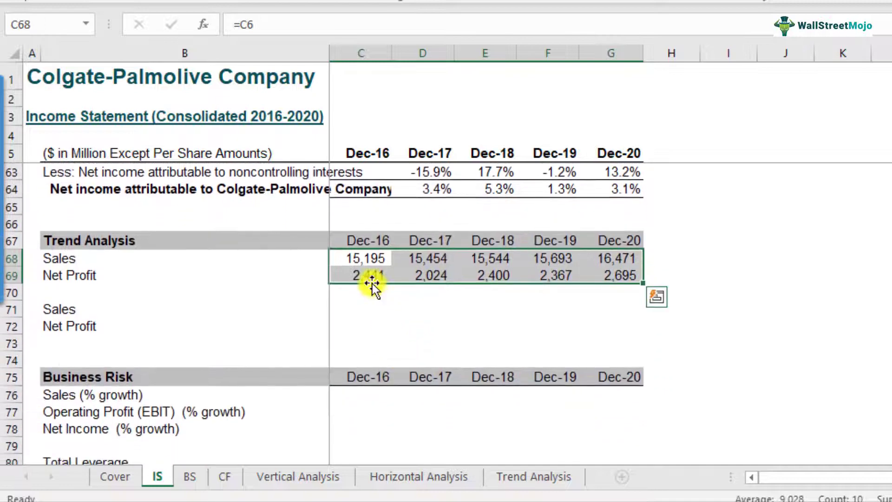
click(370, 257)
click(370, 276)
click(124, 311)
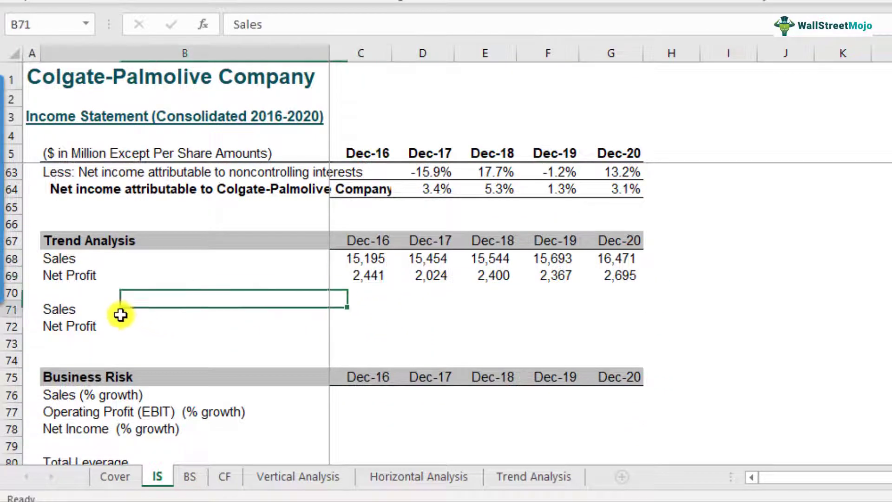
click(353, 310)
drag(426, 310, 609, 319)
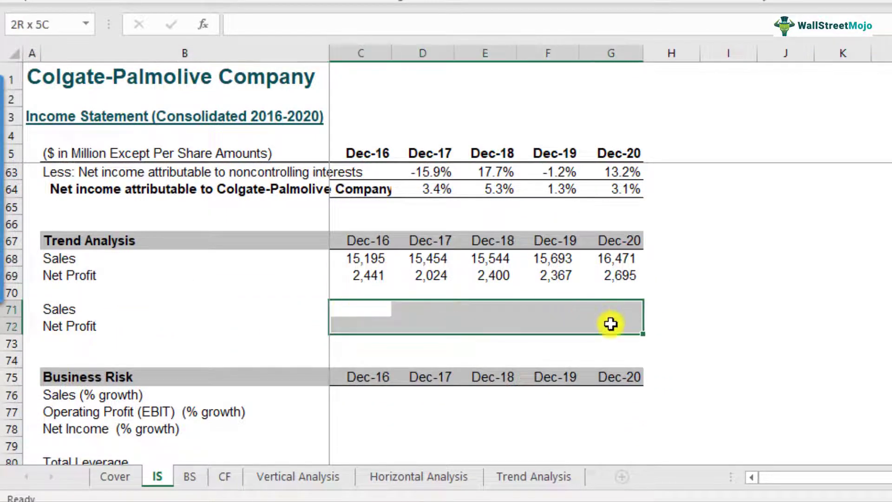
drag(354, 312, 629, 329)
Calculate the Dec-16 base-year sales trend in C71 with the formula =C68/C68.
click(389, 315)
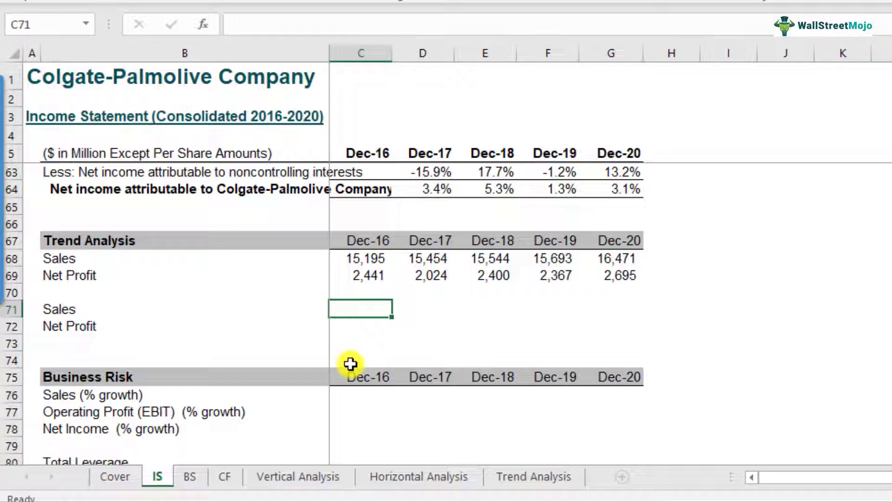
text(=)
click(365, 259)
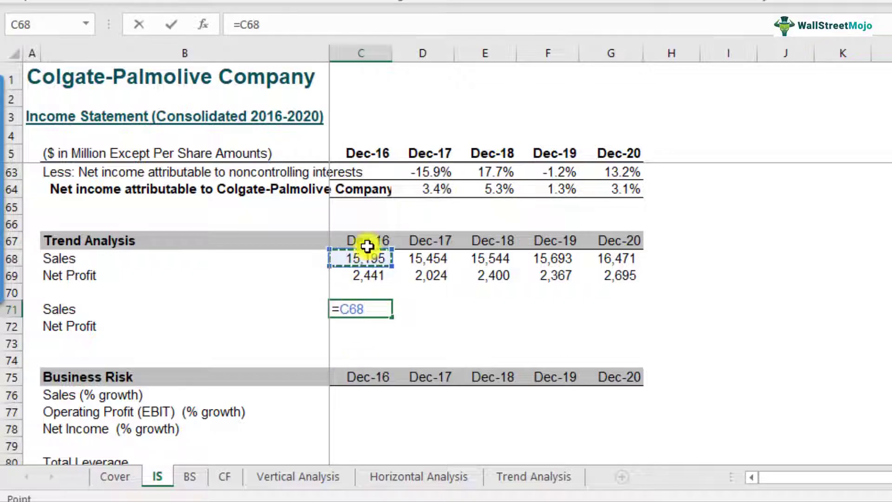
text(/)
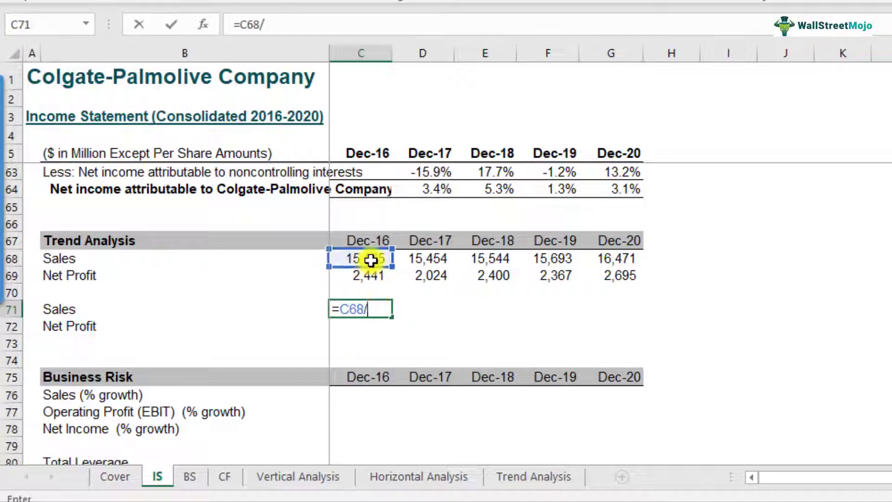
click(372, 259)
key(Return)
key(Up)
key(F2)
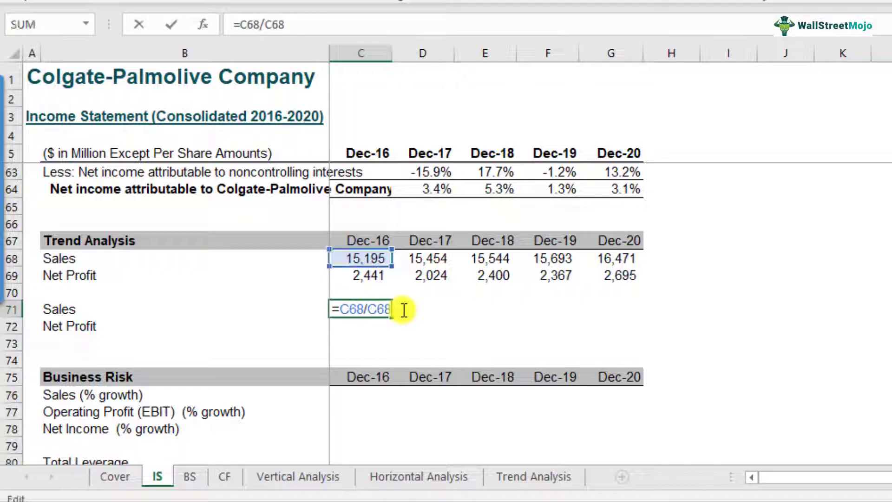
key(Escape)
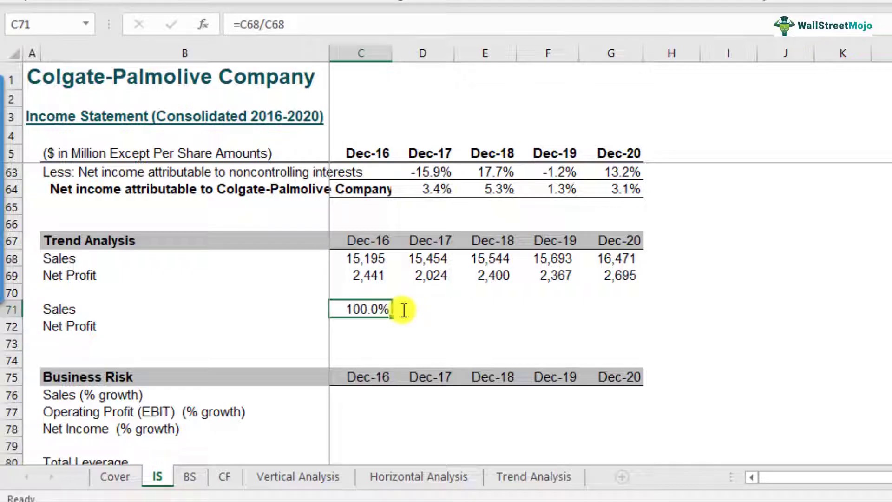
Calculate the Dec-17 sales trend against Dec-16 in D71 with the formula =D68/C68.
click(404, 310)
text(=)
click(425, 258)
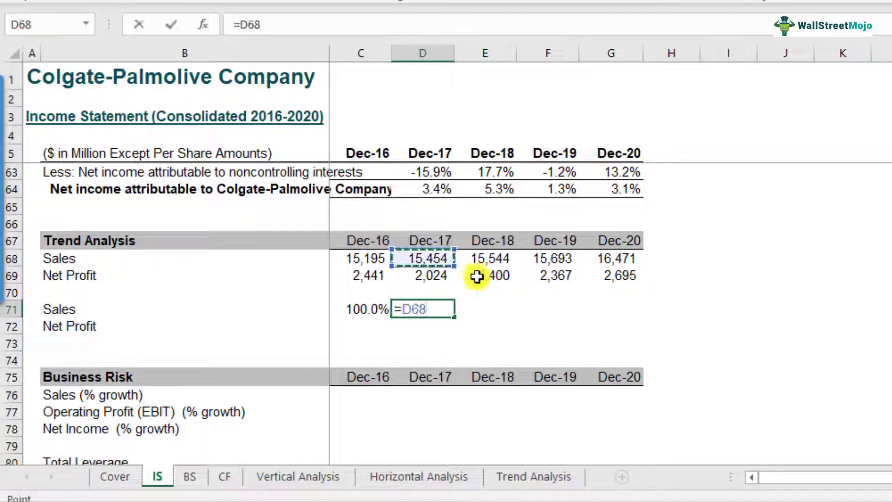
text(/)
click(344, 255)
key(Return)
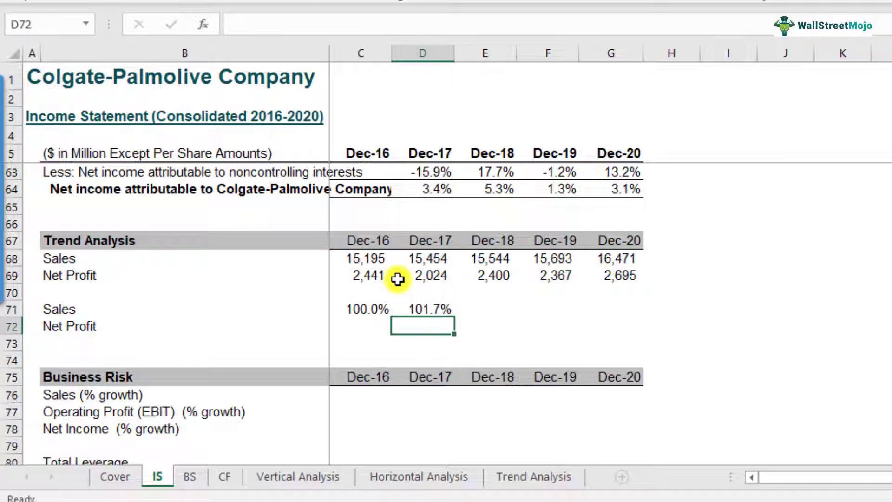
key(Up)
key(Right)
key(Right)
key(Right)
key(Right)
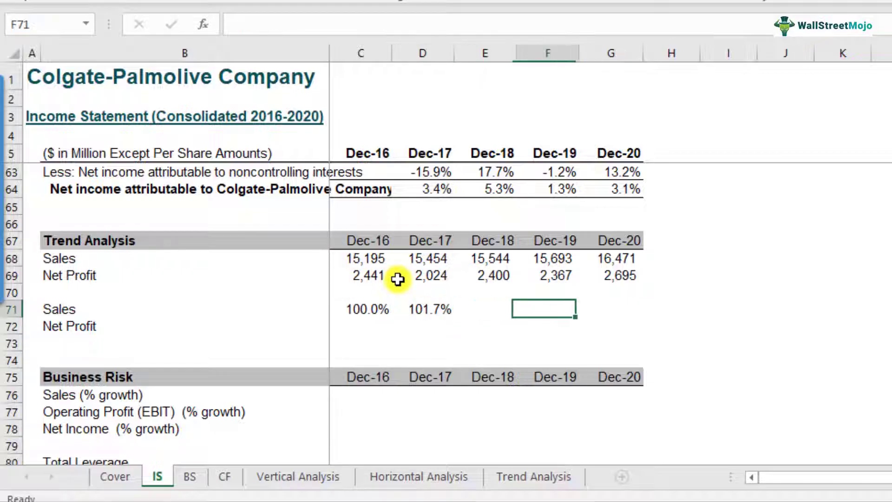
key(Left)
key(Left)
key(Left)
key(Left)
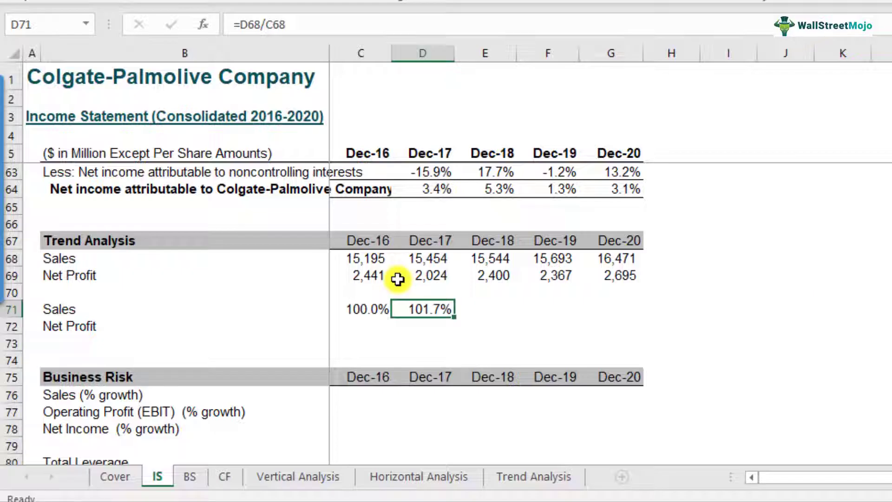
Lock the base-year reference in the Dec-16 sales trend formula in C71 so it reads =C68/$C$68.
key(Left)
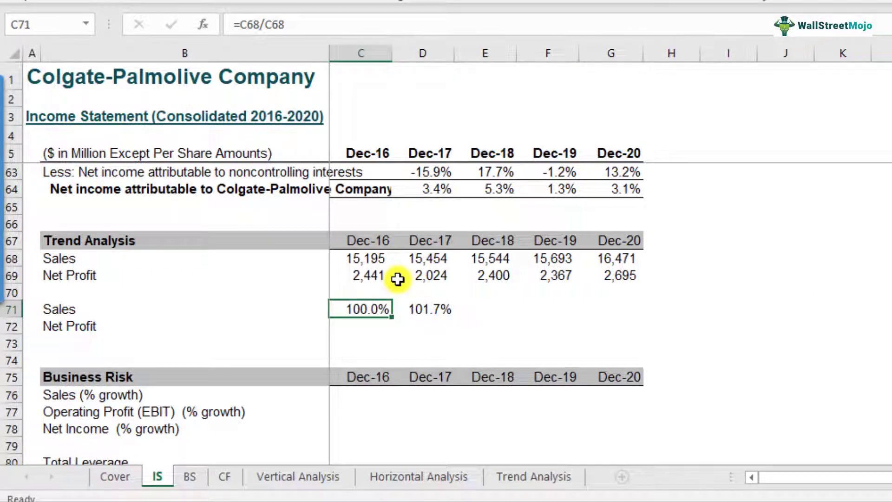
key(F2)
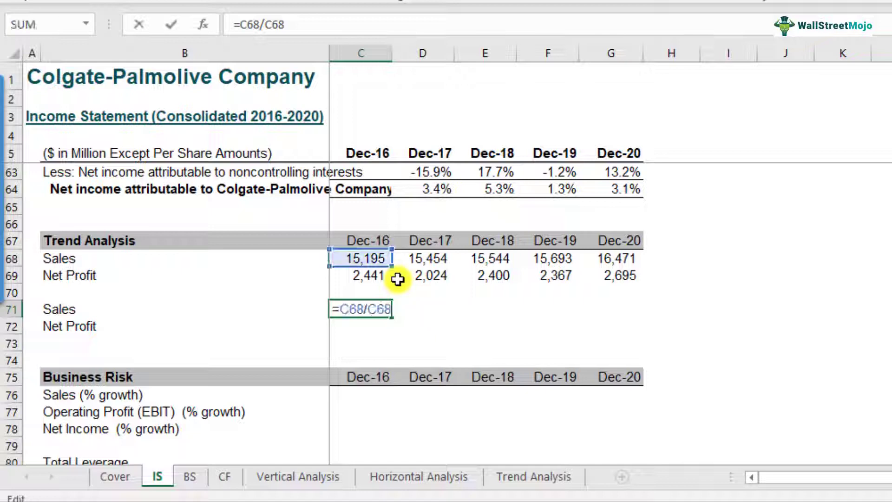
click(370, 312)
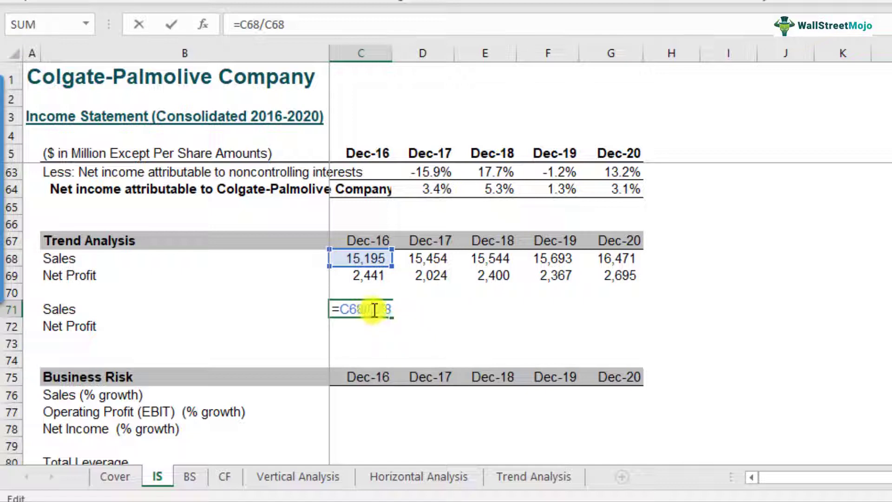
drag(374, 310, 399, 310)
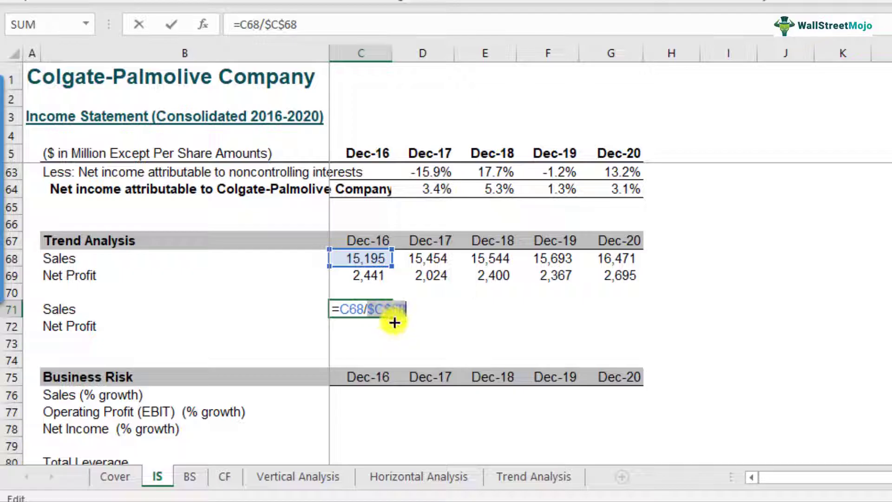
click(368, 309)
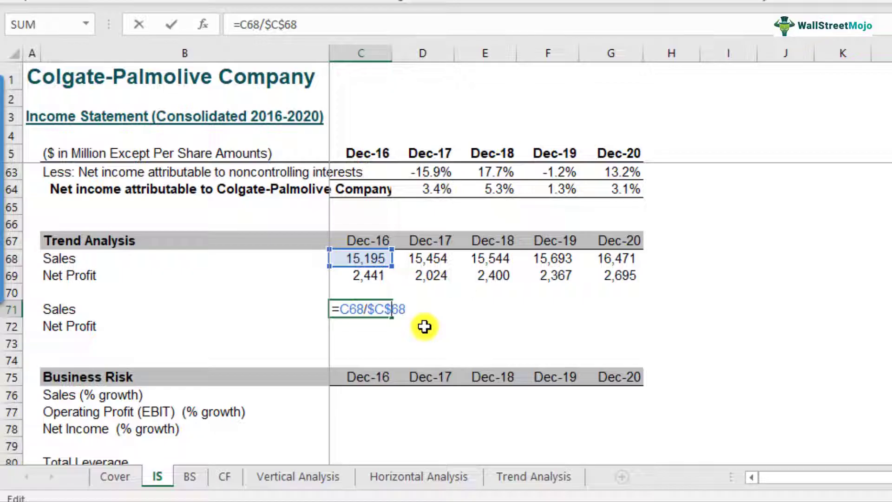
key(Return)
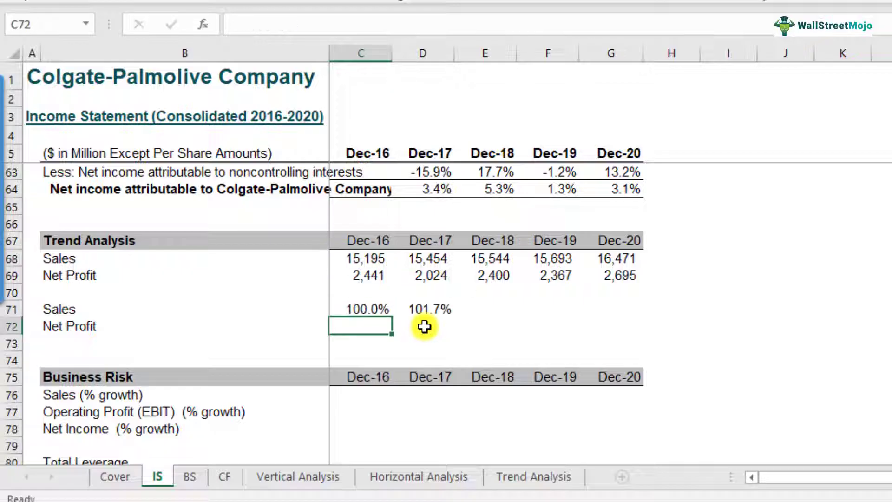
Copy the sales trend formula from C71 across D71:G71 through Dec-20.
key(Up)
key(ctrl+c)
key(Right)
key(ctrl+v)
click(424, 327)
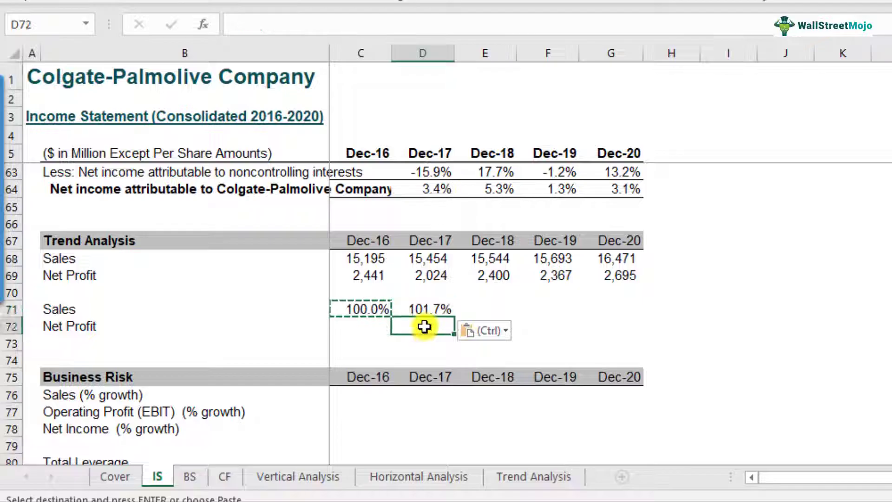
key(Up)
key(F2)
key(Escape)
key(ctrl+c)
key(Right)
key(ctrl+v)
key(Right)
key(ctrl+v)
key(Right)
key(ctrl+v)
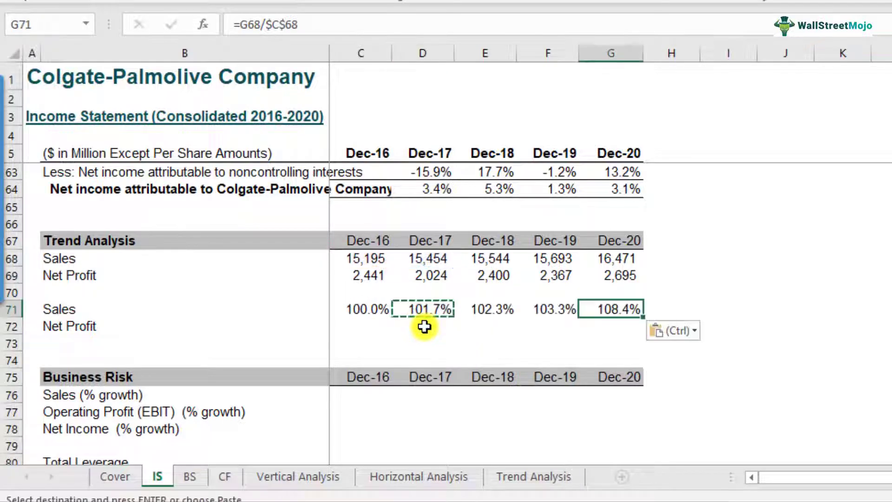
Check that the copied sales trend formulas in C71:G71 all divide by the fixed Dec-16 base.
key(Escape)
key(Left)
key(Left)
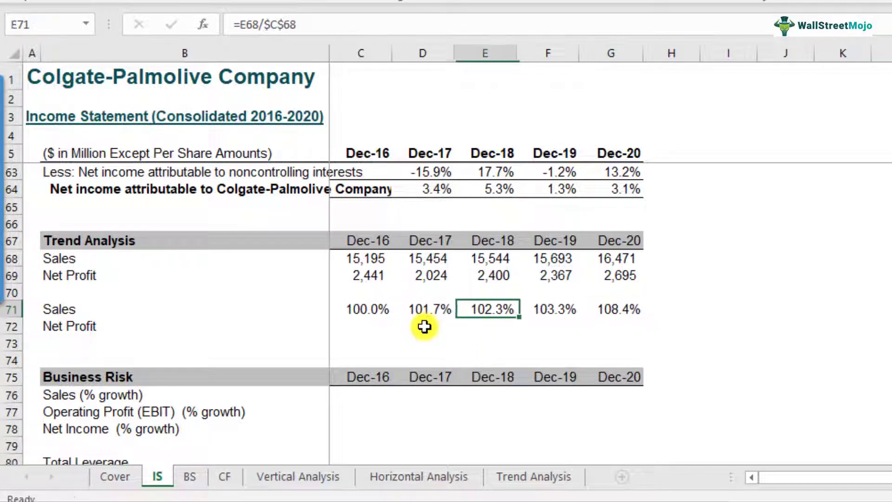
key(Left)
key(F2)
key(Escape)
key(Left)
key(Right)
key(Right)
key(Right)
key(Right)
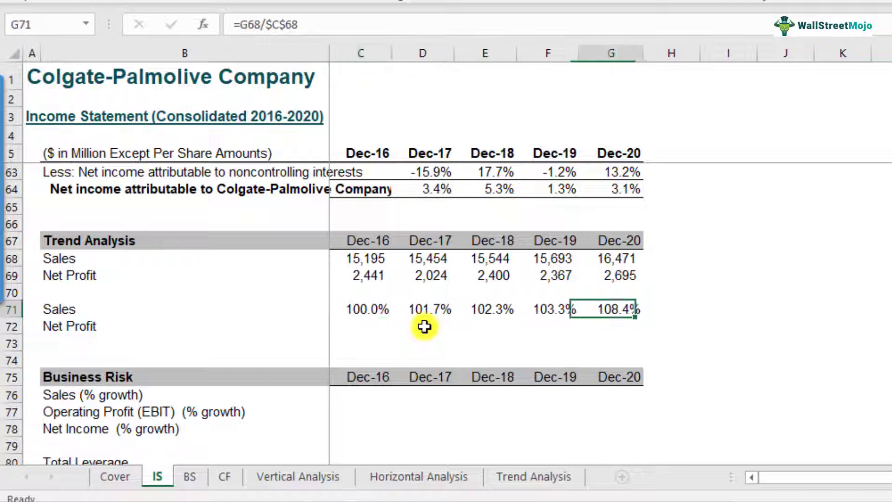
key(F2)
key(Escape)
key(Left)
key(Left)
key(Left)
key(Left)
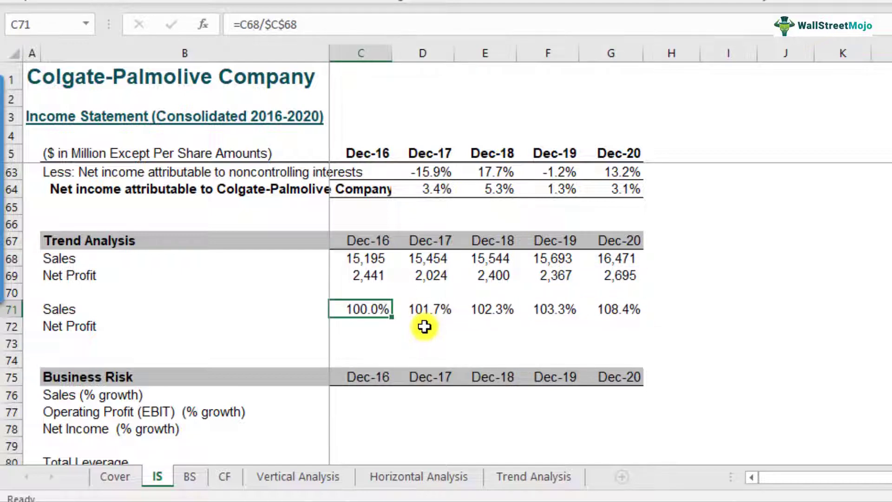
Calculate the Dec-16 net profit trend in C72 with the formula =C69/$C$69.
key(Down)
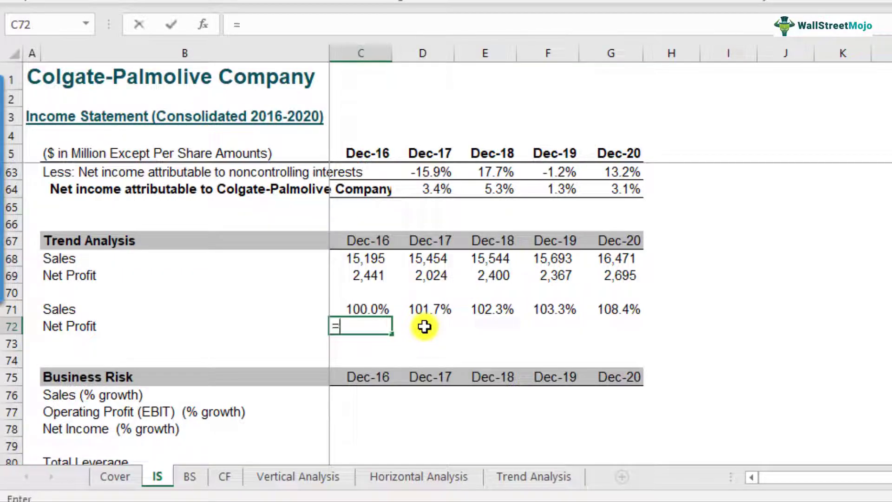
text(=)
key(Up)
key(Up)
key(Up)
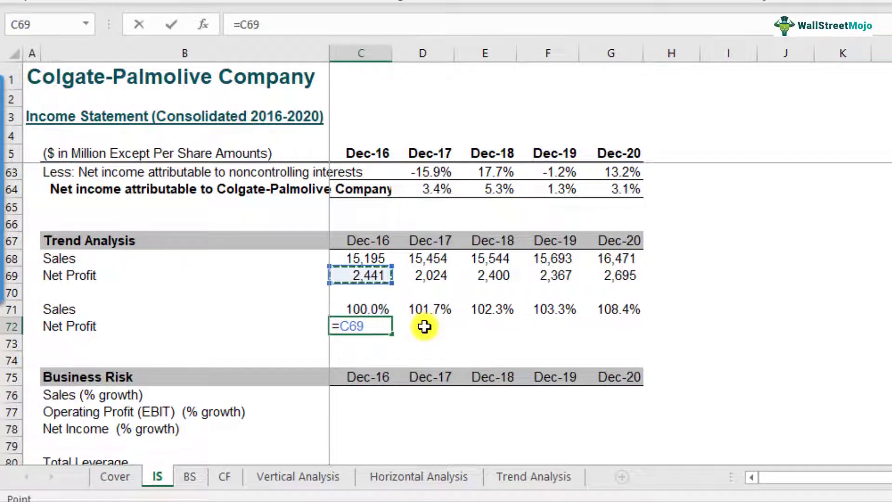
text(/)
key(Up)
key(Up)
key(Up)
key(ctrl+Return)
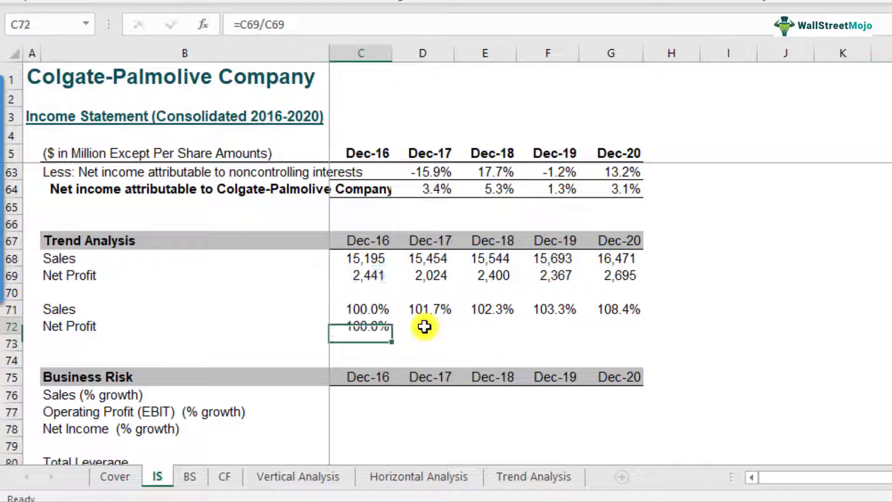
key(F2)
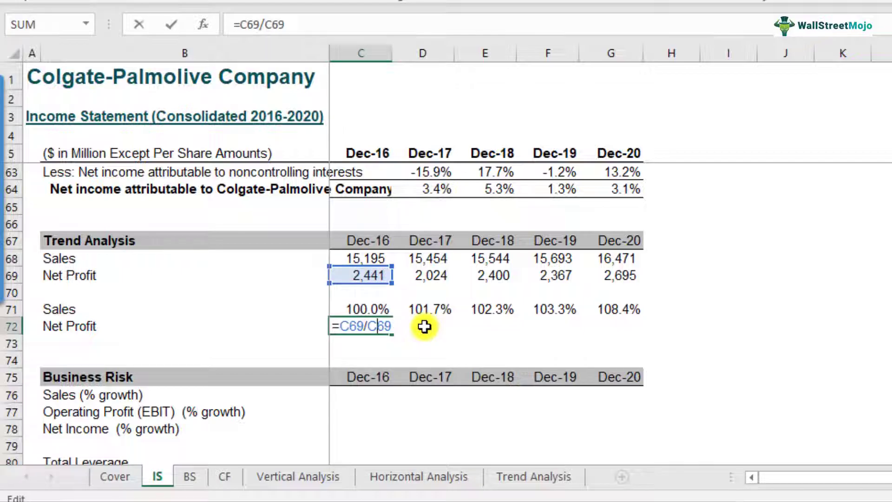
key(F4)
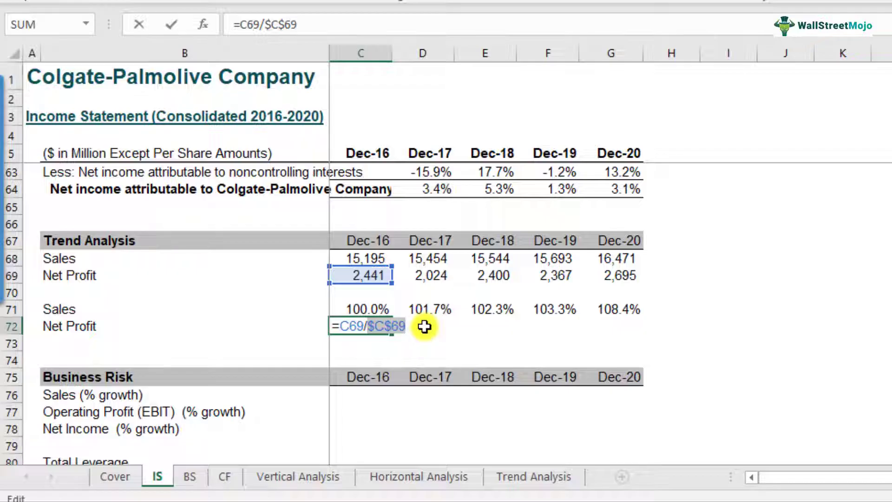
key(Return)
Copy the net profit trend formula from C72 across D72:G72 through Dec-20.
key(Up)
key(ctrl+c)
key(Right)
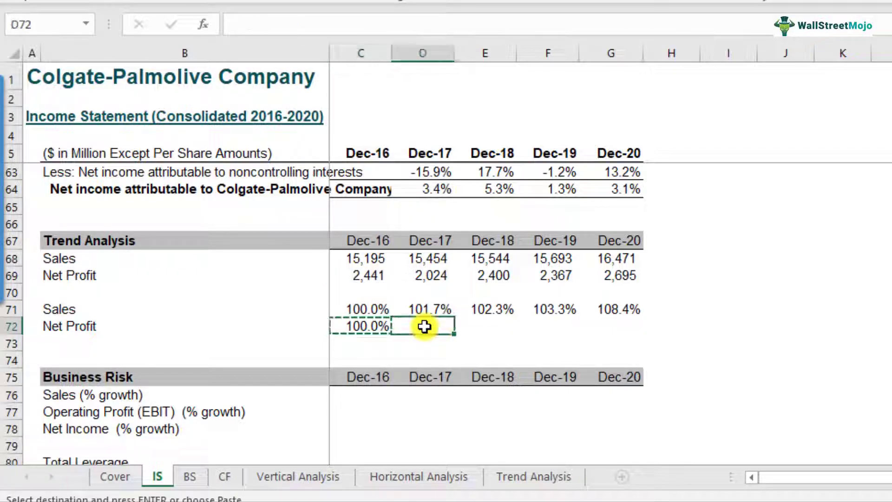
key(shift+Right)
key(shift+Right)
key(shift+Right)
key(ctrl+v)
key(Down)
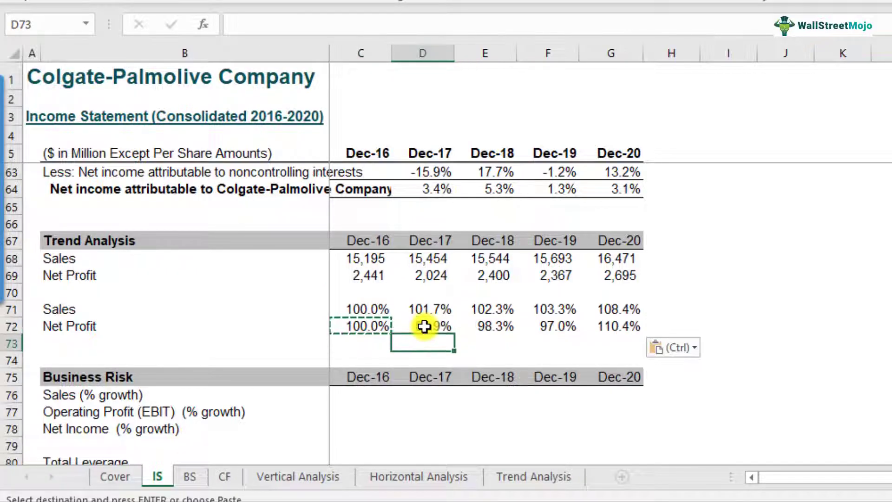
Check the copied net profit trend formulas in row 72 for the fixed $C$69 base reference.
key(Up)
key(F2)
key(Tab)
key(F2)
key(Tab)
key(Tab)
key(F2)
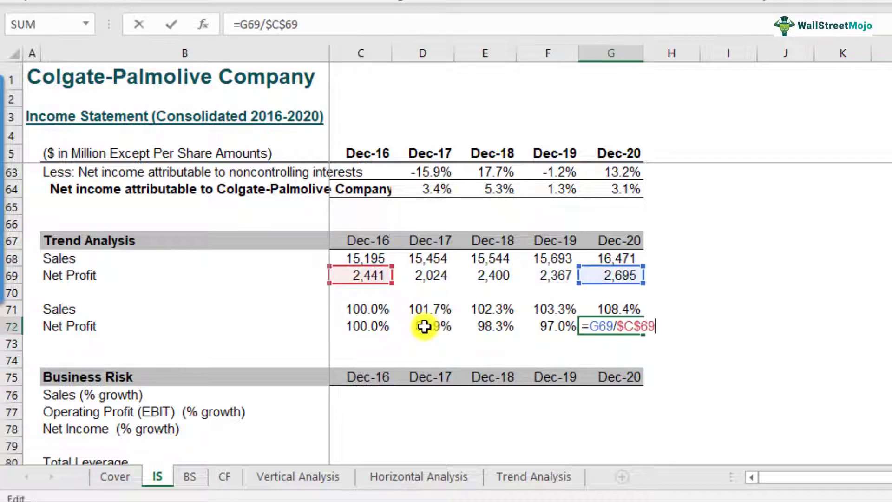
key(shift+Tab)
key(Left)
key(Left)
key(Left)
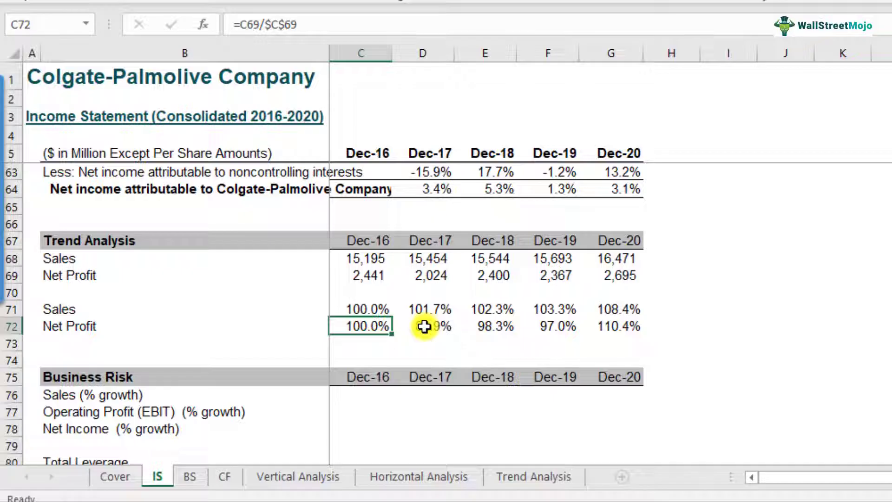
Insert a line chart from the Sales and Net Profit trend percentages in B71:G72 and place it in the empty columns beside the table.
click(356, 310)
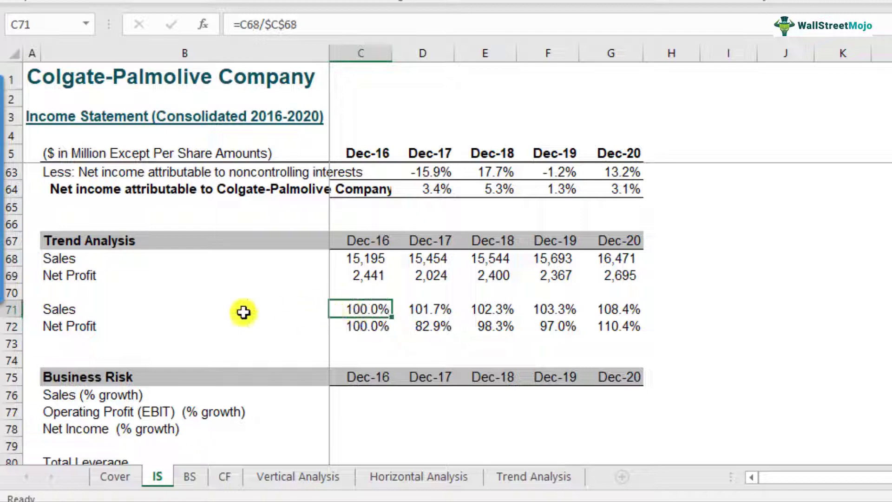
drag(295, 312, 611, 334)
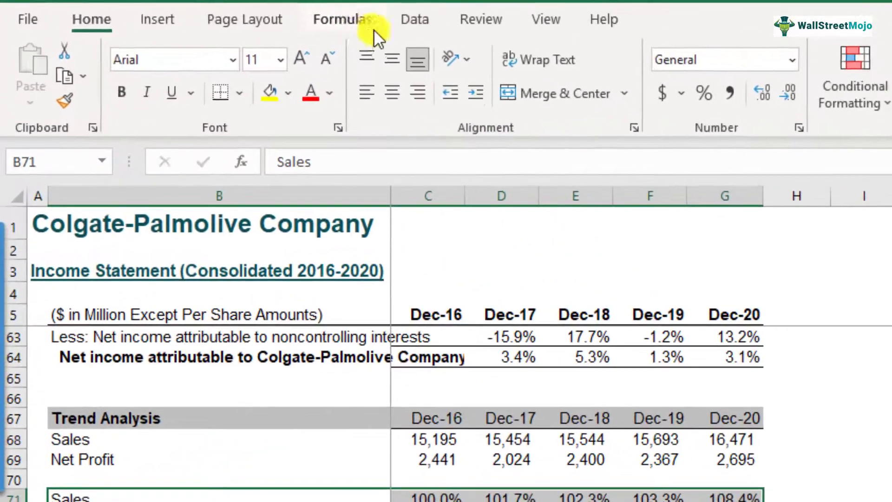
click(109, 13)
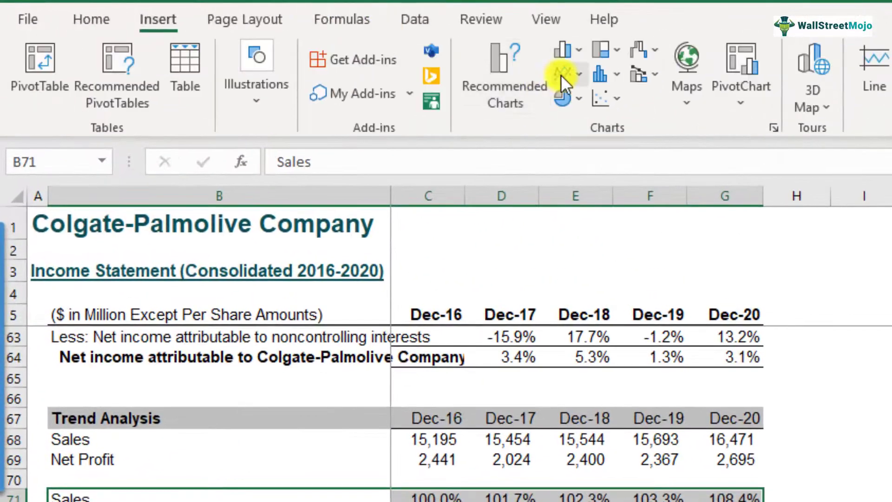
click(562, 75)
click(586, 151)
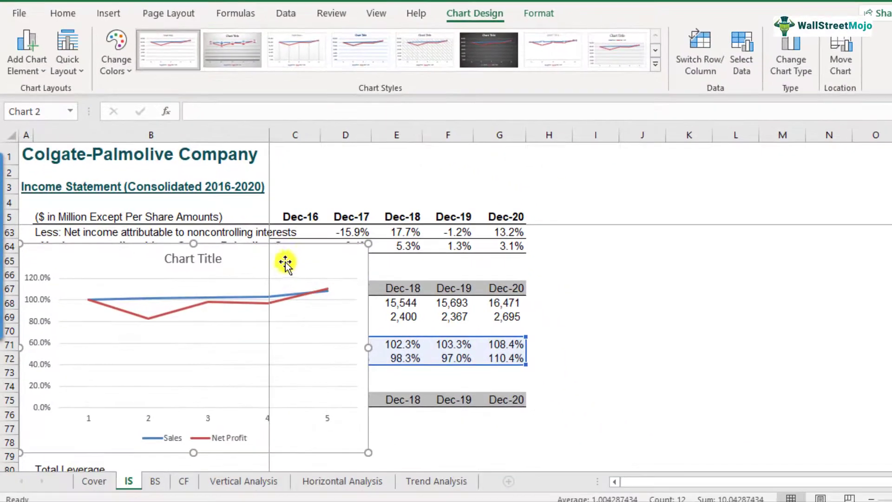
drag(285, 260, 856, 245)
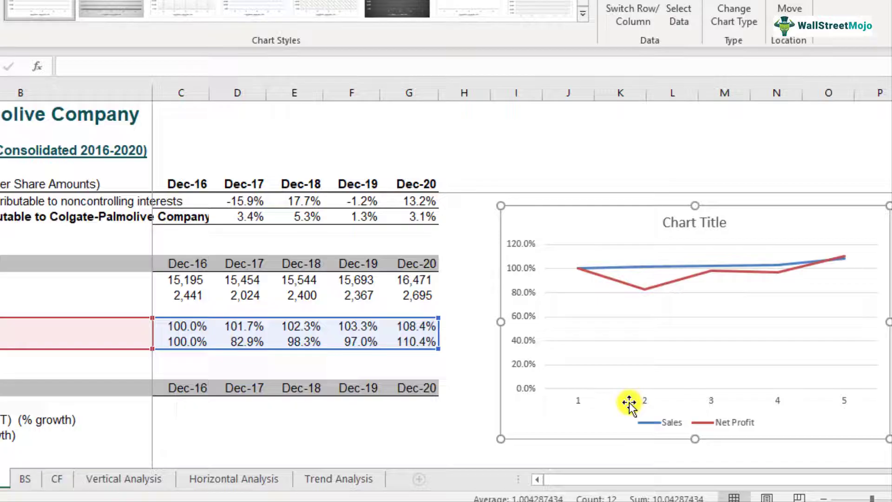
Set the chart's horizontal axis labels to the period headers in =IS!$C$67:$G$67.
right_click(684, 409)
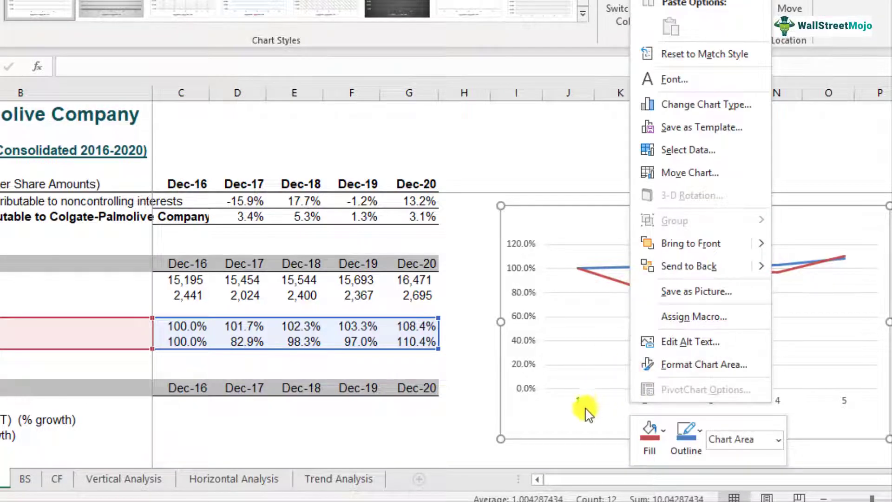
key(Escape)
right_click(584, 328)
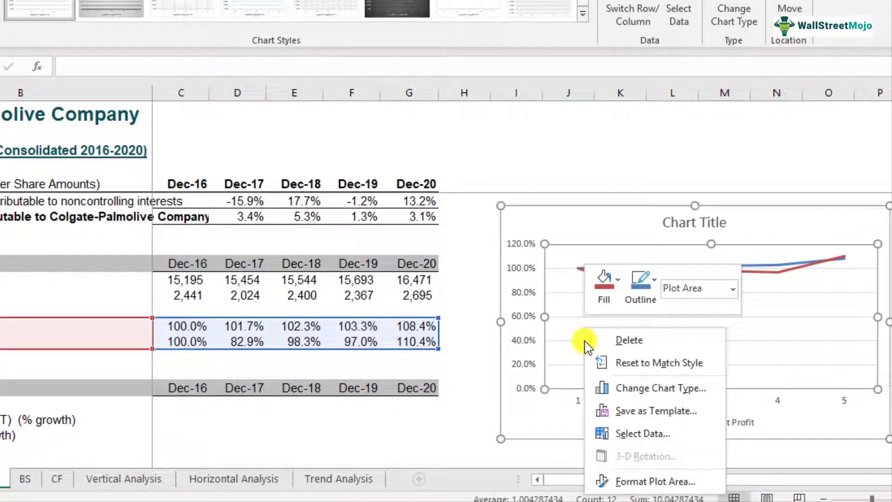
click(631, 435)
click(677, 313)
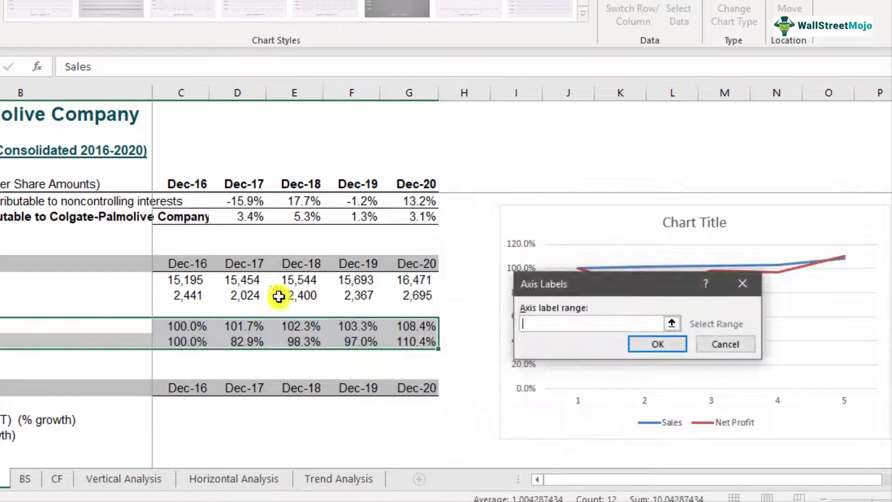
drag(190, 263, 410, 261)
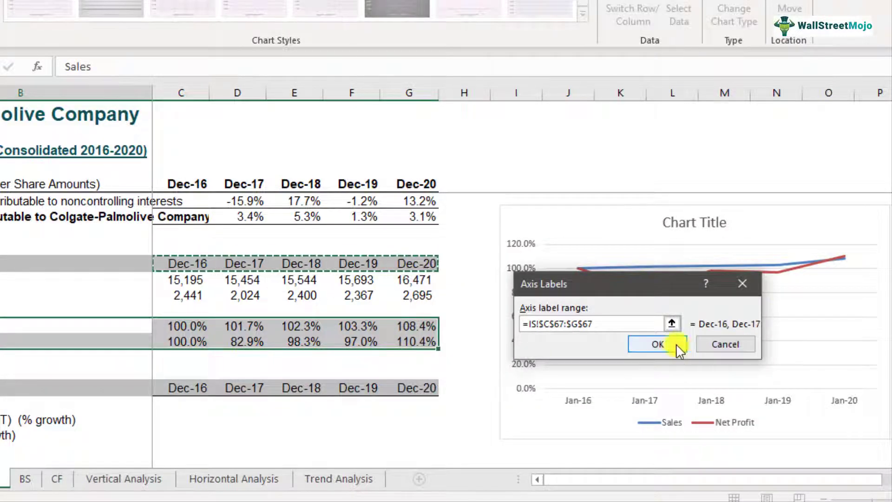
click(672, 348)
click(771, 431)
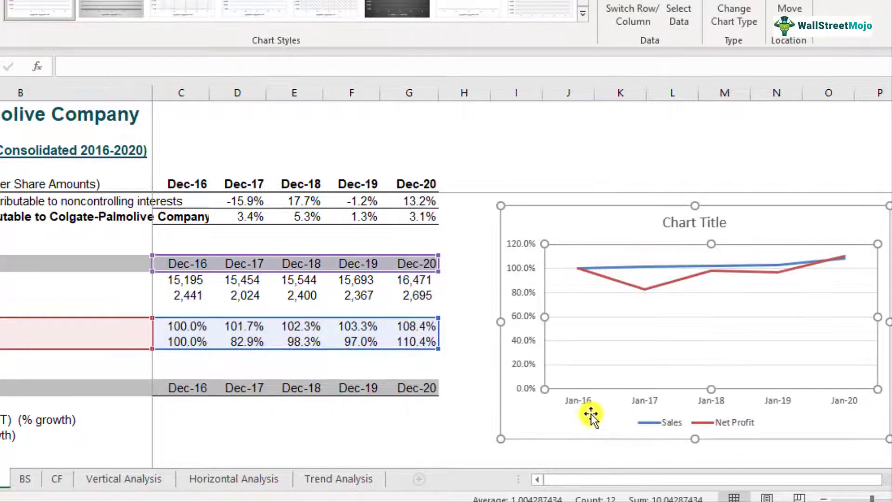
Set the chart's horizontal axis type to Text axis and move the chart closer to the trend table, over the edge of column G.
click(587, 404)
right_click(587, 404)
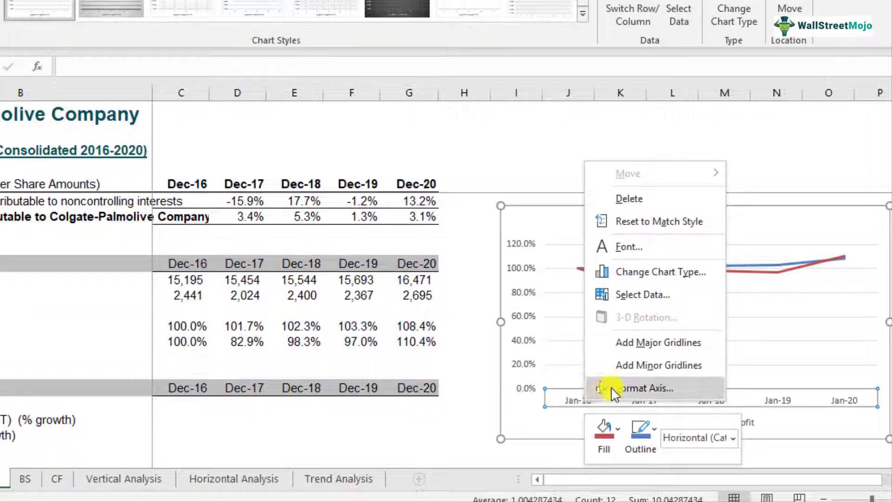
click(599, 333)
click(783, 272)
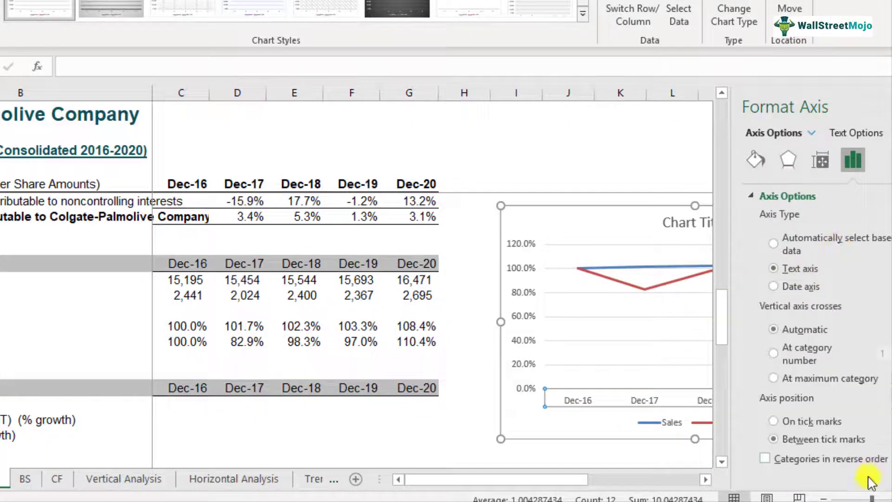
scroll(841, 339, down, 3)
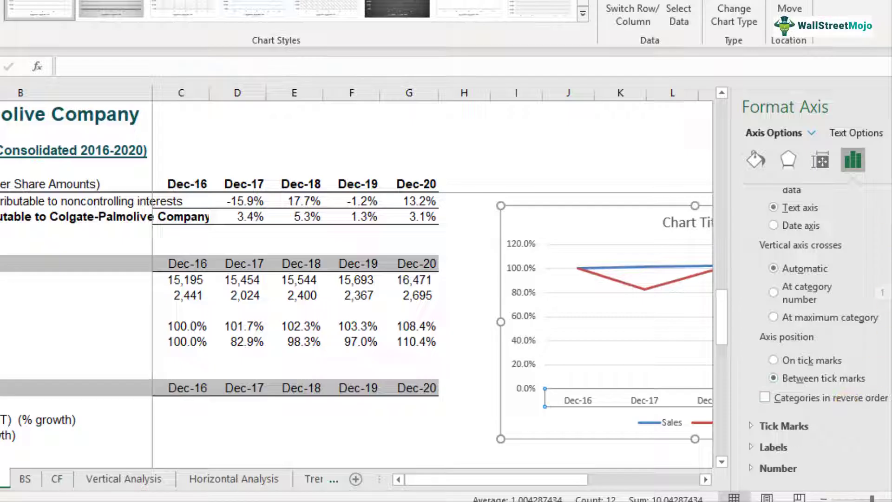
click(885, 106)
click(643, 428)
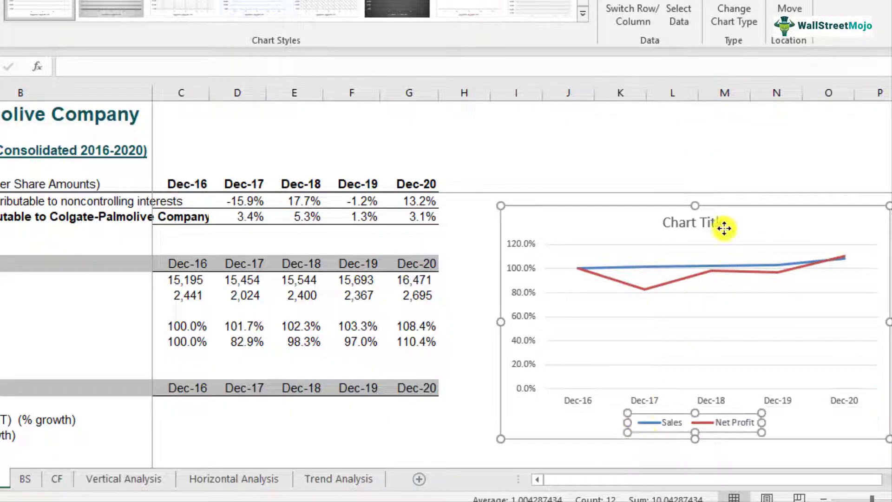
drag(724, 228, 642, 223)
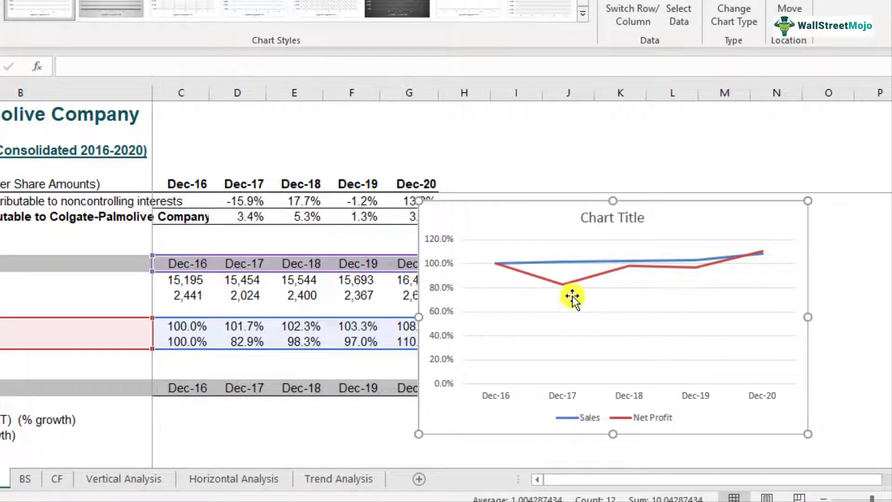
Undo the last chart move and add data labels to the Net Profit line.
key(ctrl+z)
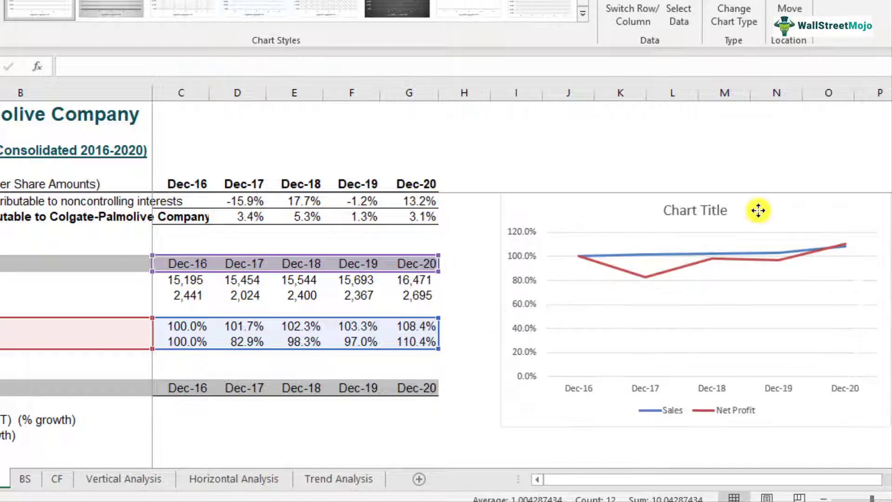
click(190, 345)
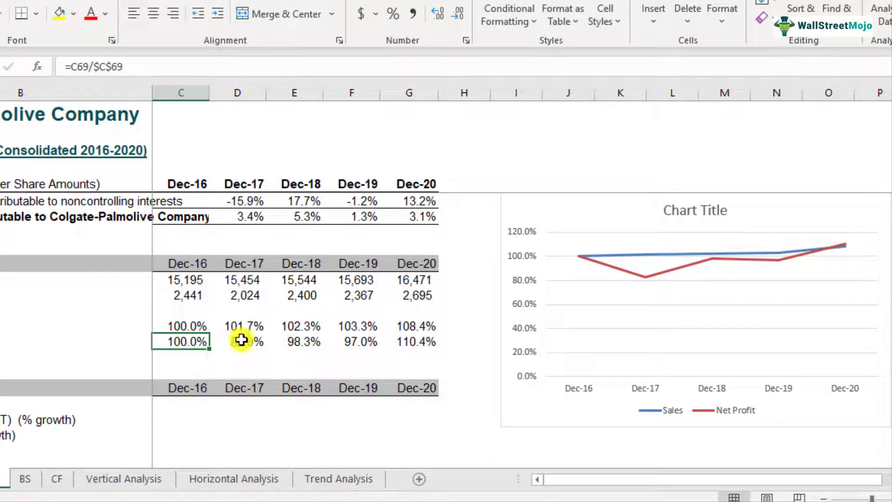
click(647, 278)
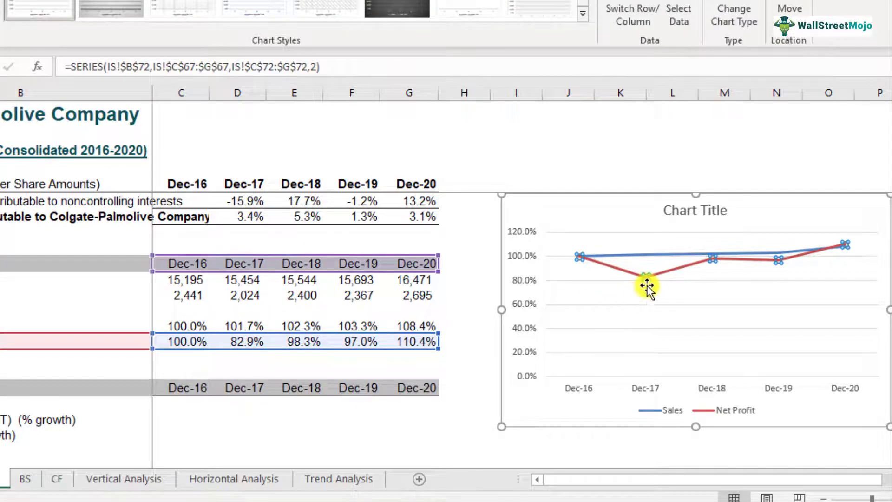
right_click(648, 281)
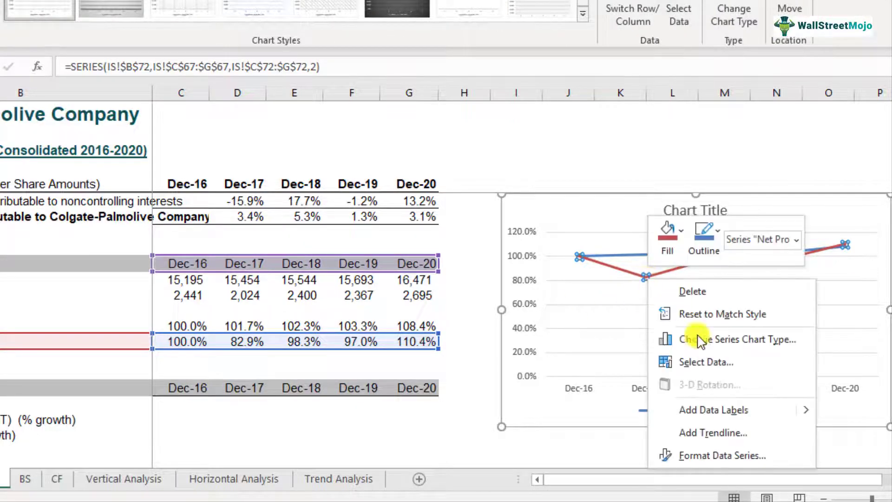
click(697, 408)
click(620, 453)
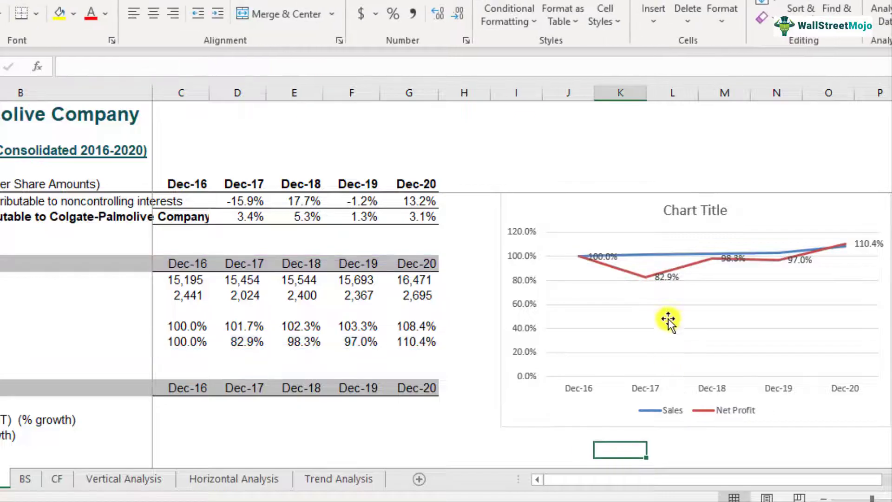
Move the Dec-18 data label of the Net Profit series slightly below its line.
click(667, 285)
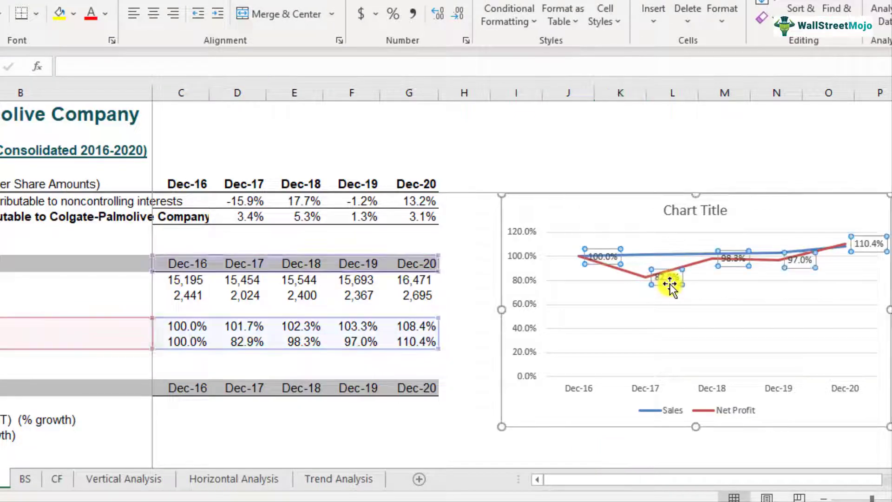
click(739, 262)
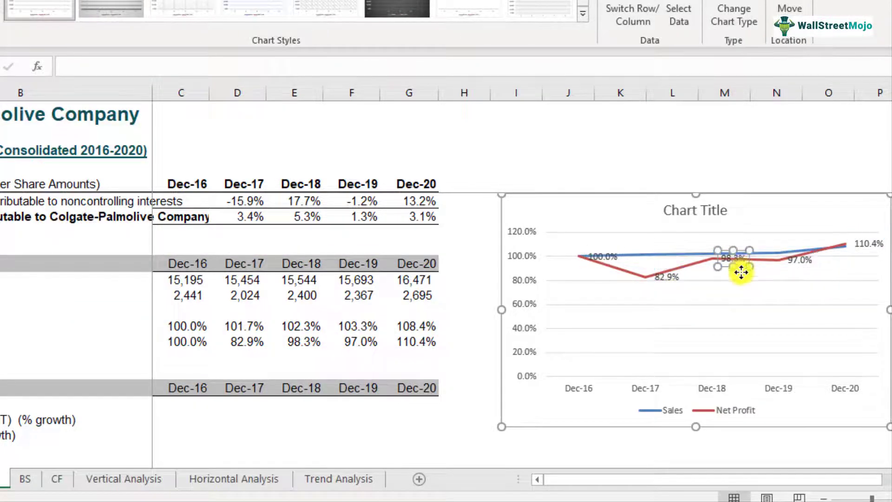
drag(743, 286, 745, 286)
click(800, 261)
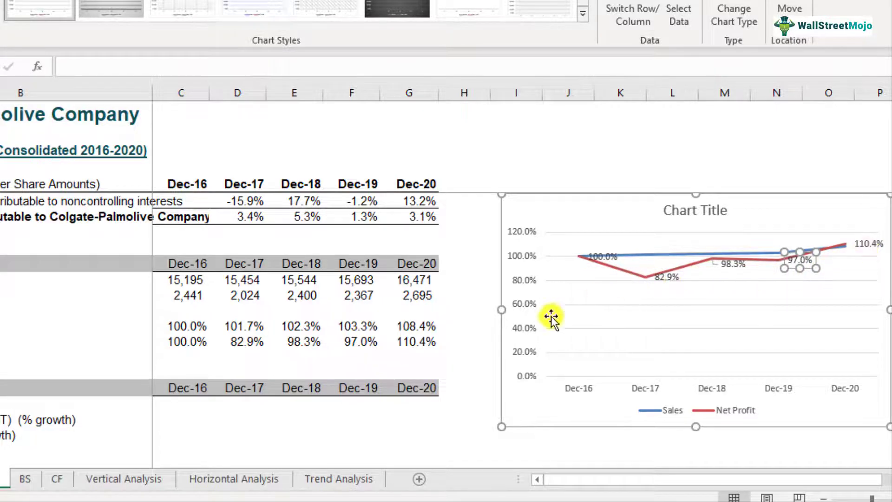
Add data labels to the Sales line in the trend chart.
click(180, 328)
click(228, 326)
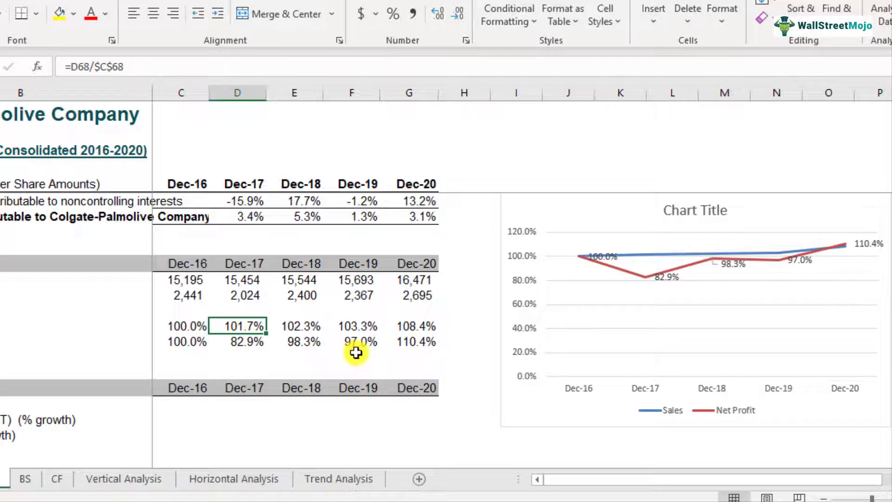
click(627, 255)
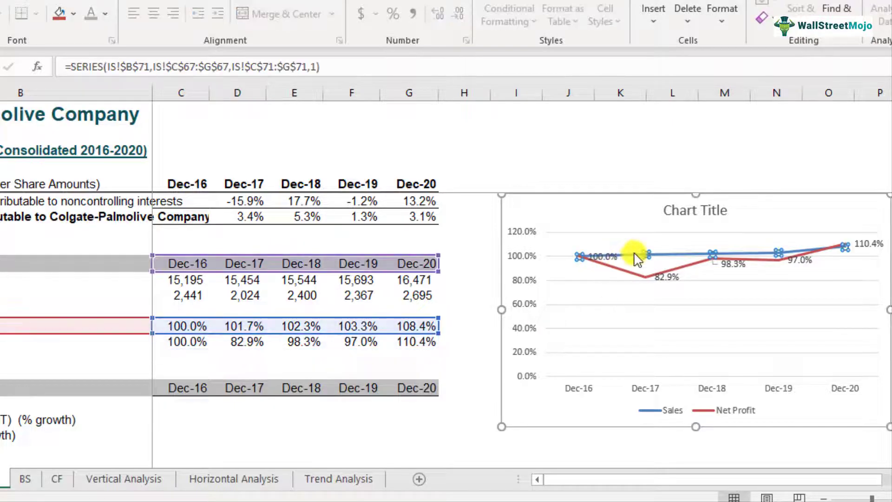
right_click(634, 253)
click(691, 393)
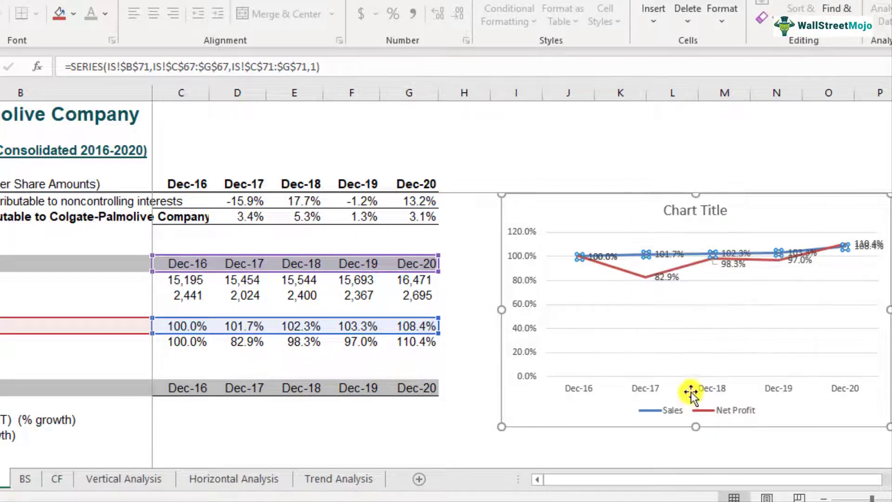